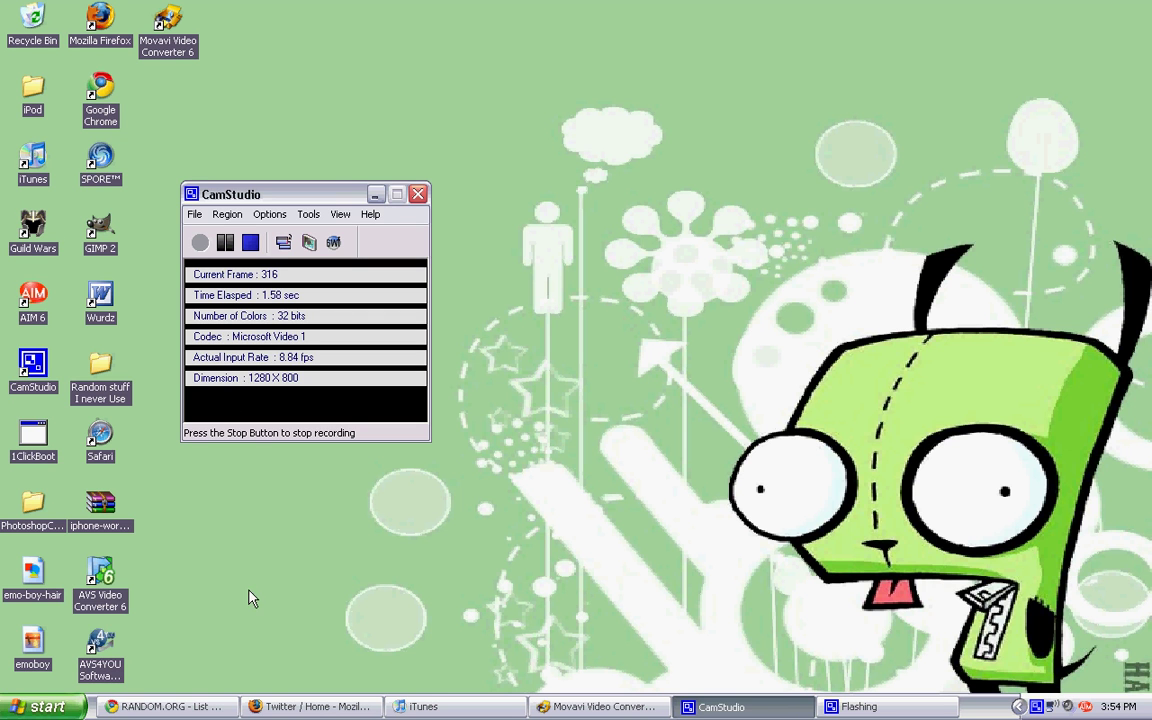
Step: Bring the RANDOM.ORG List Randomizer window with the entrants' names to the front
click(170, 707)
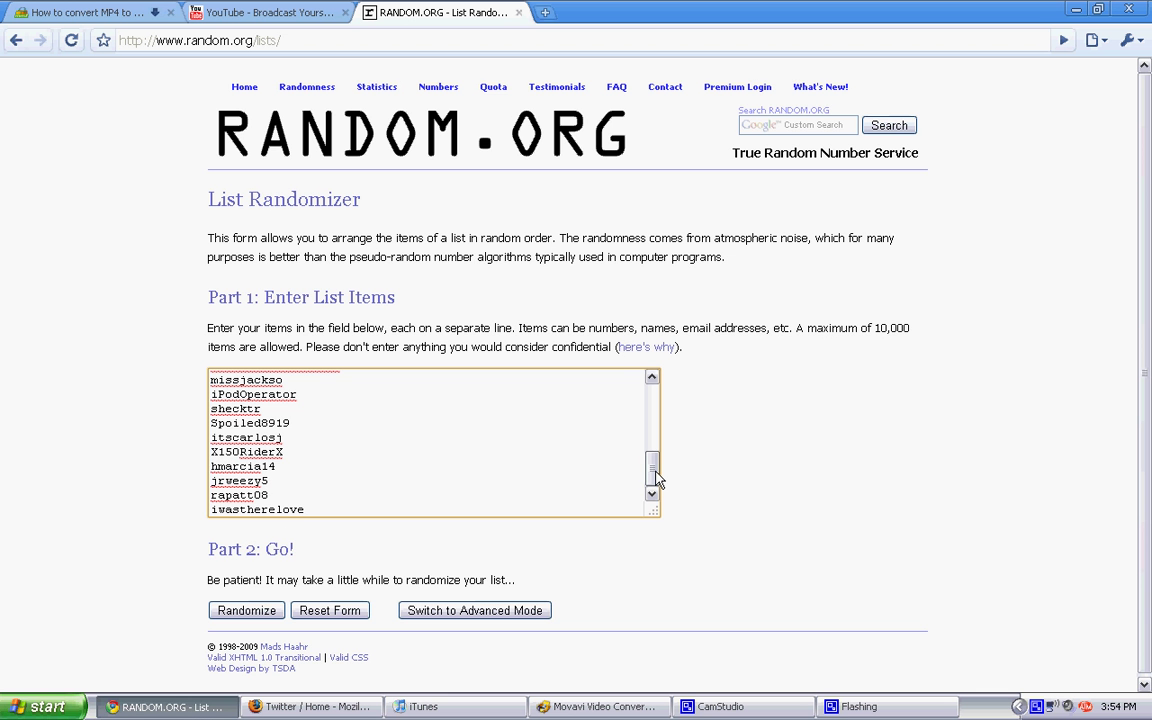
drag(653, 478, 653, 395)
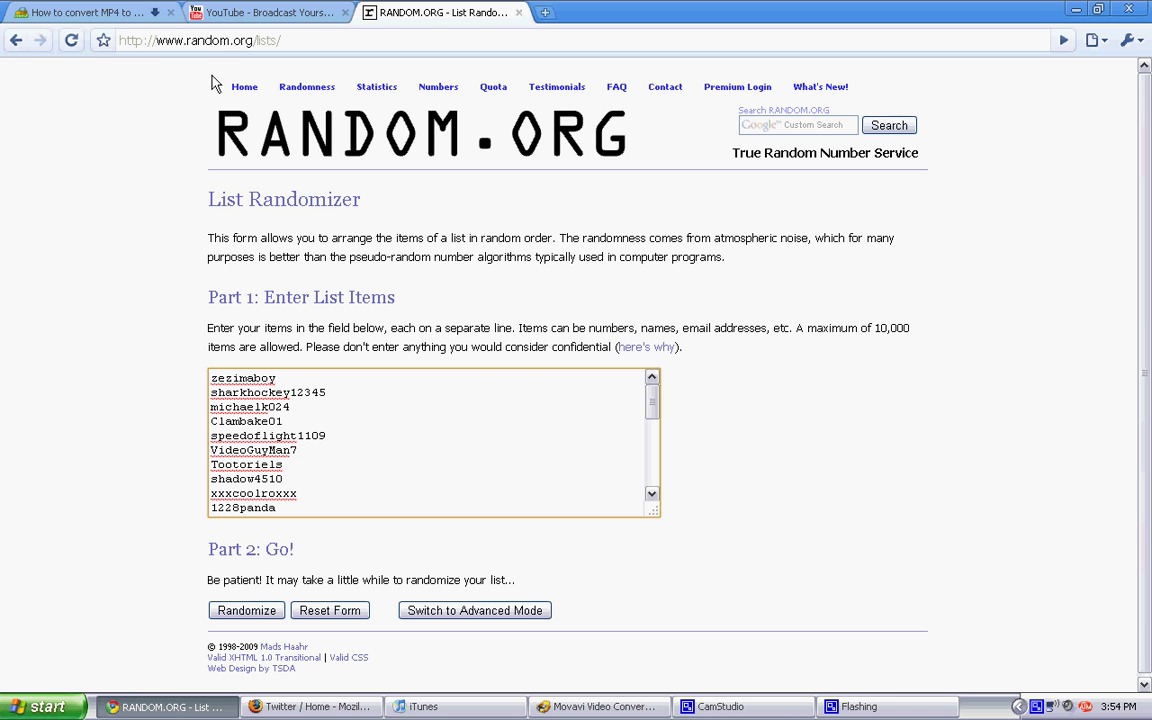
click(228, 8)
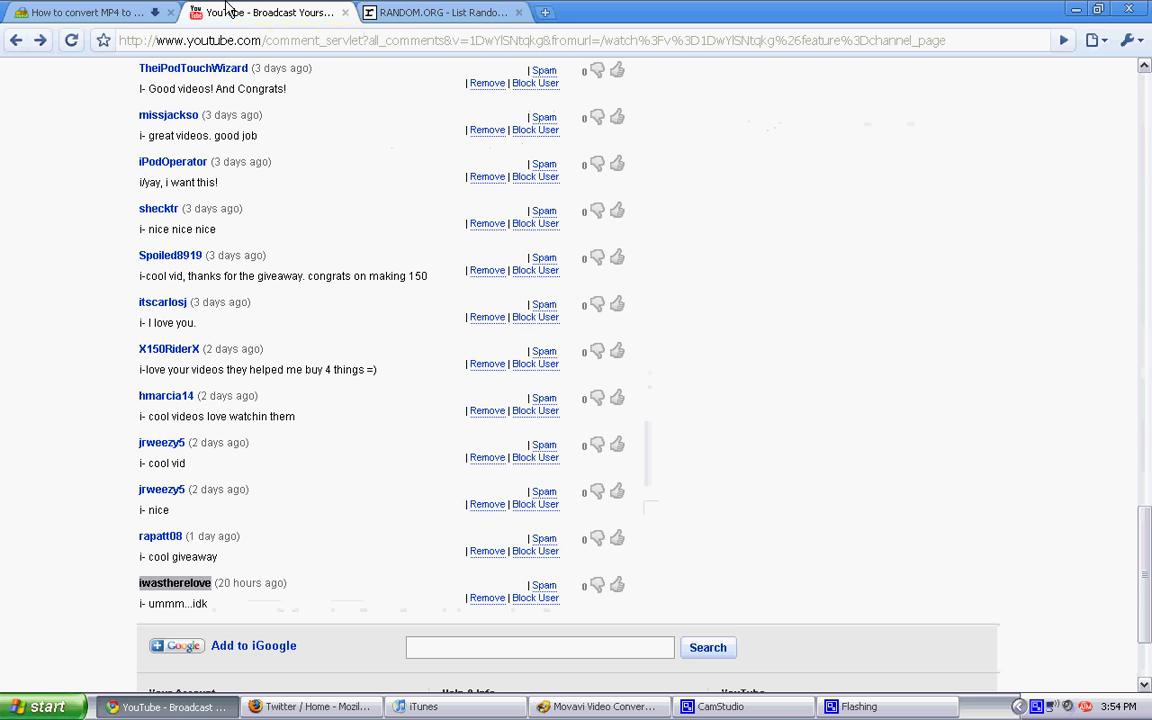
mouse_move(1145, 530)
mouse_down()
mouse_move(1147, 540)
mouse_move(1145, 145)
mouse_move(1147, 650)
mouse_move(1147, 605)
mouse_up()
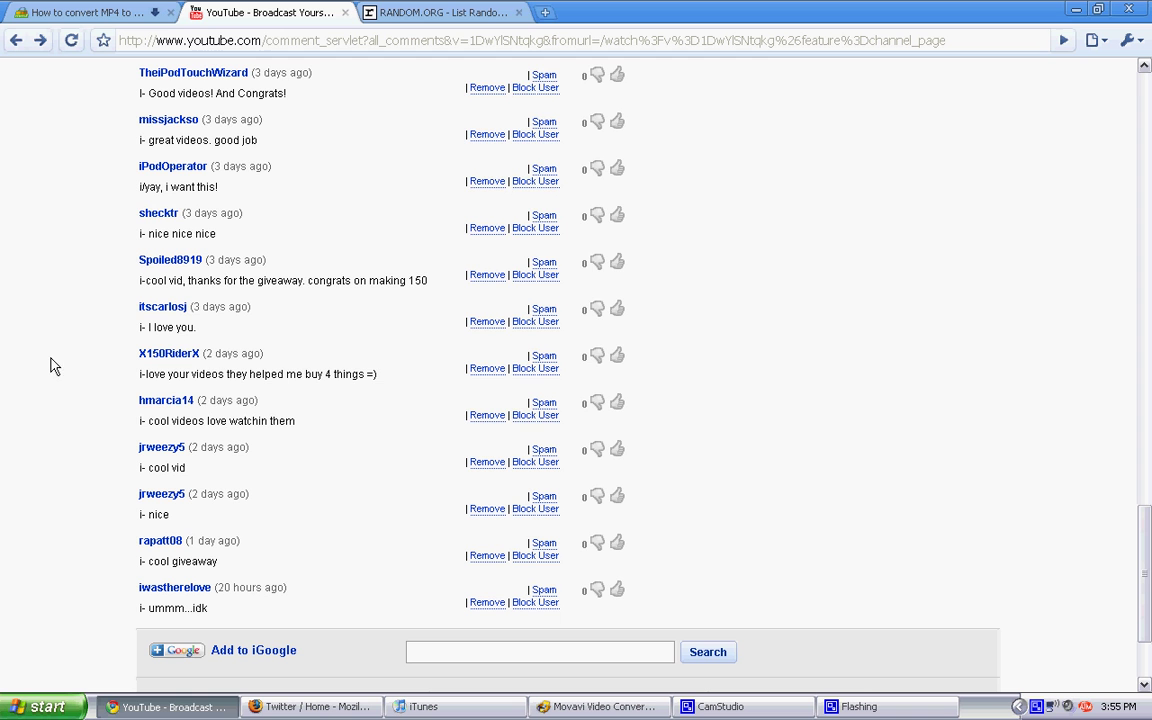
mouse_move(139, 421)
mouse_down()
mouse_move(203, 423)
mouse_move(100, 443)
mouse_up()
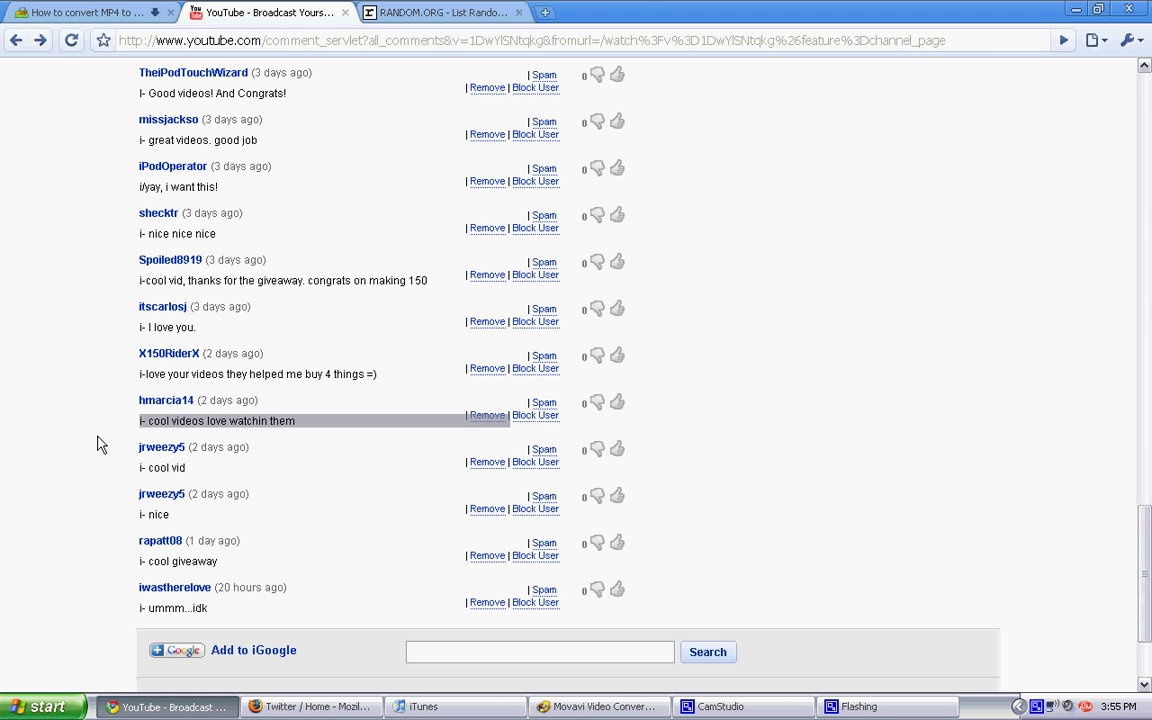
click(144, 417)
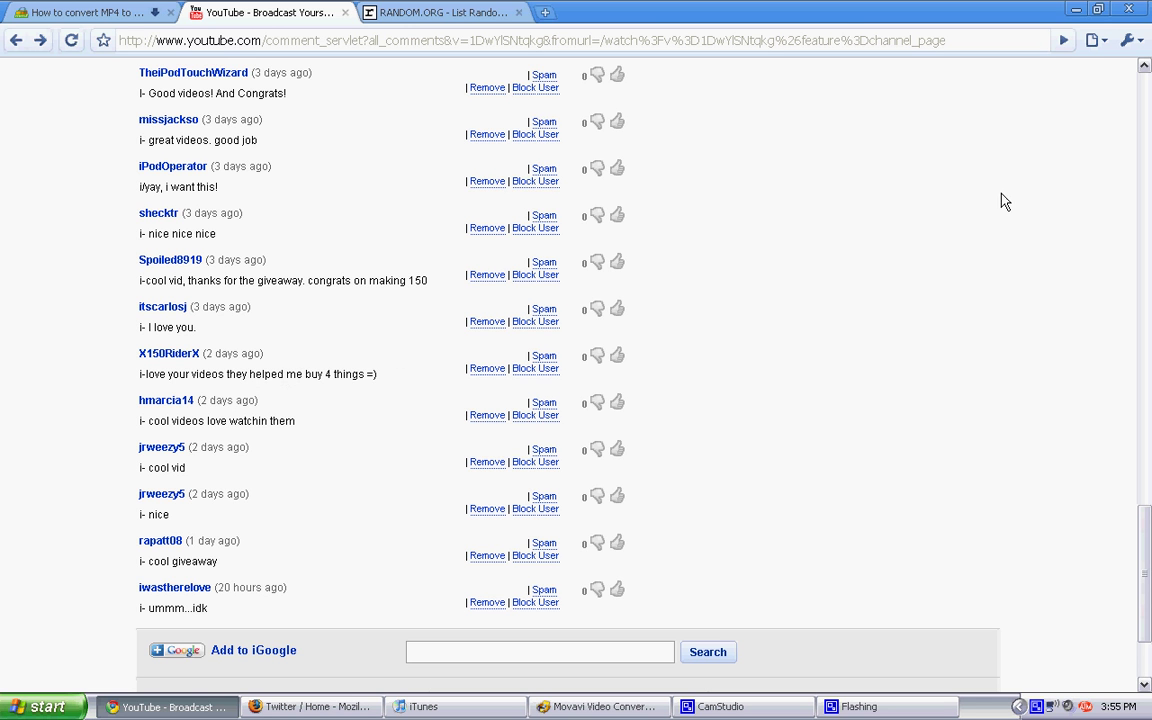
click(1144, 66)
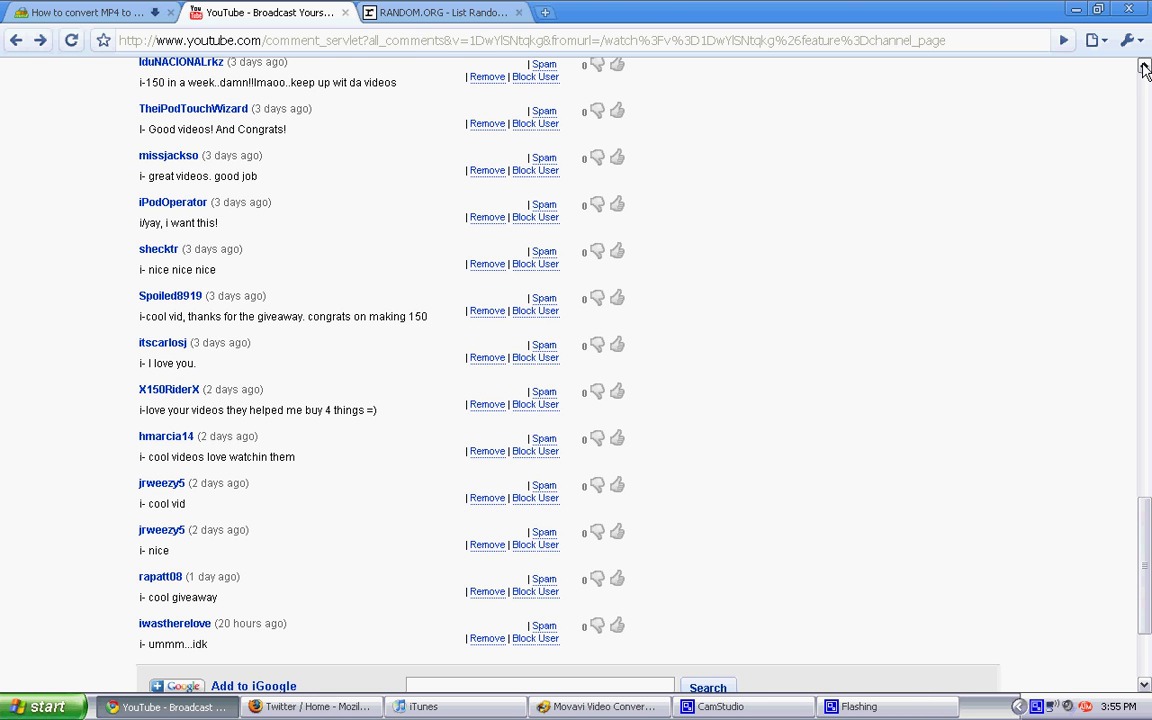
click(1144, 66)
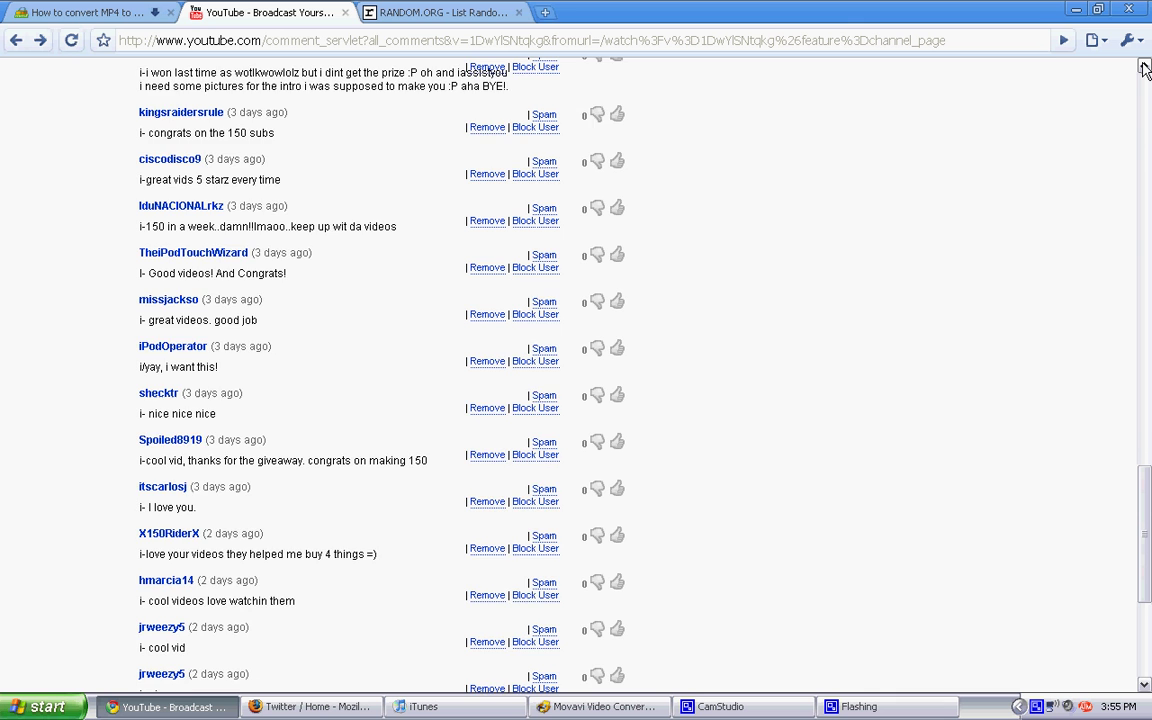
click(1144, 66)
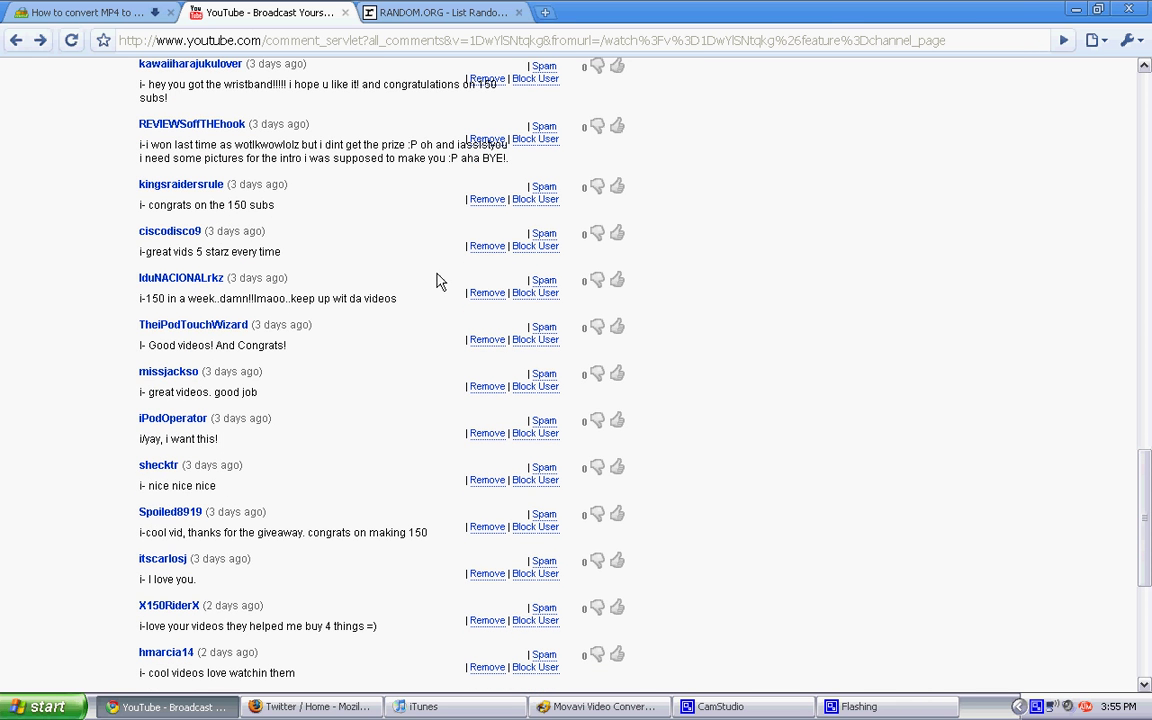
click(1144, 66)
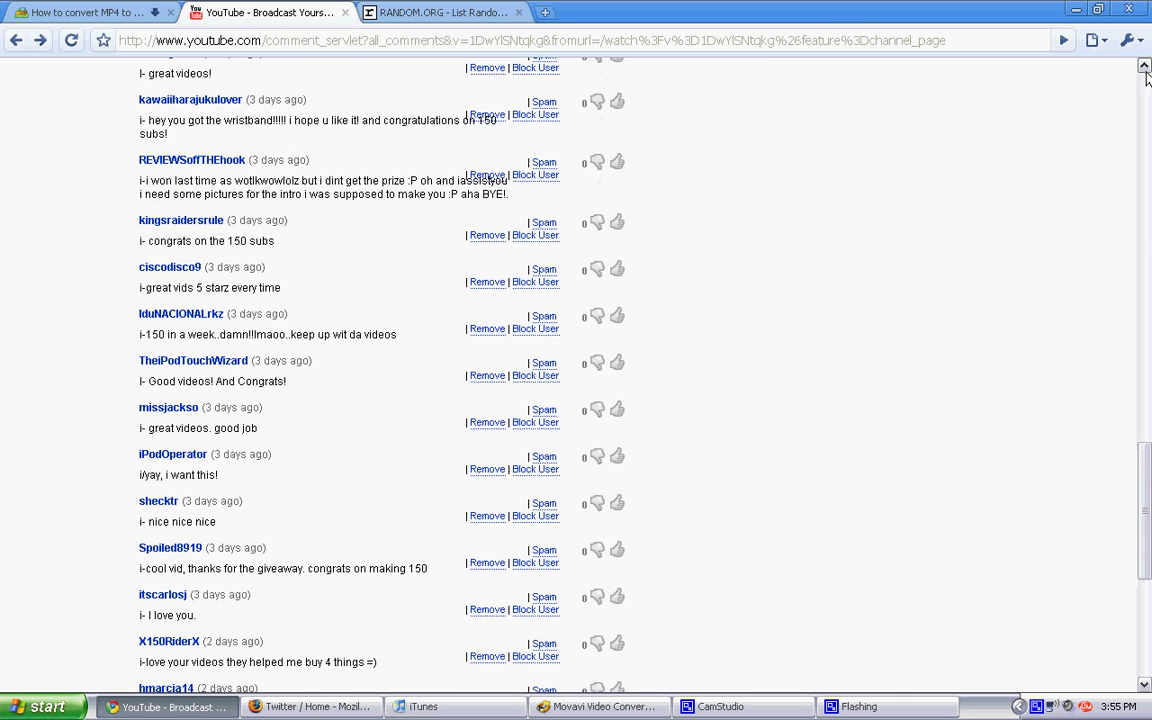
click(1144, 66)
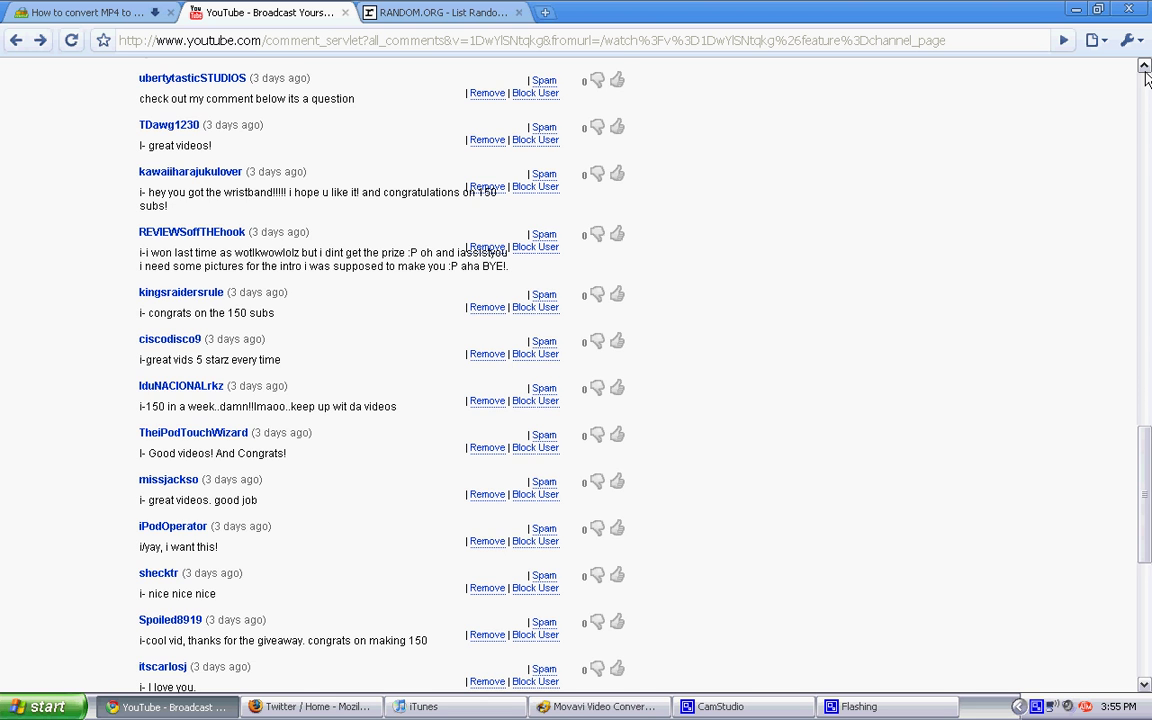
click(1144, 66)
click(1144, 66)
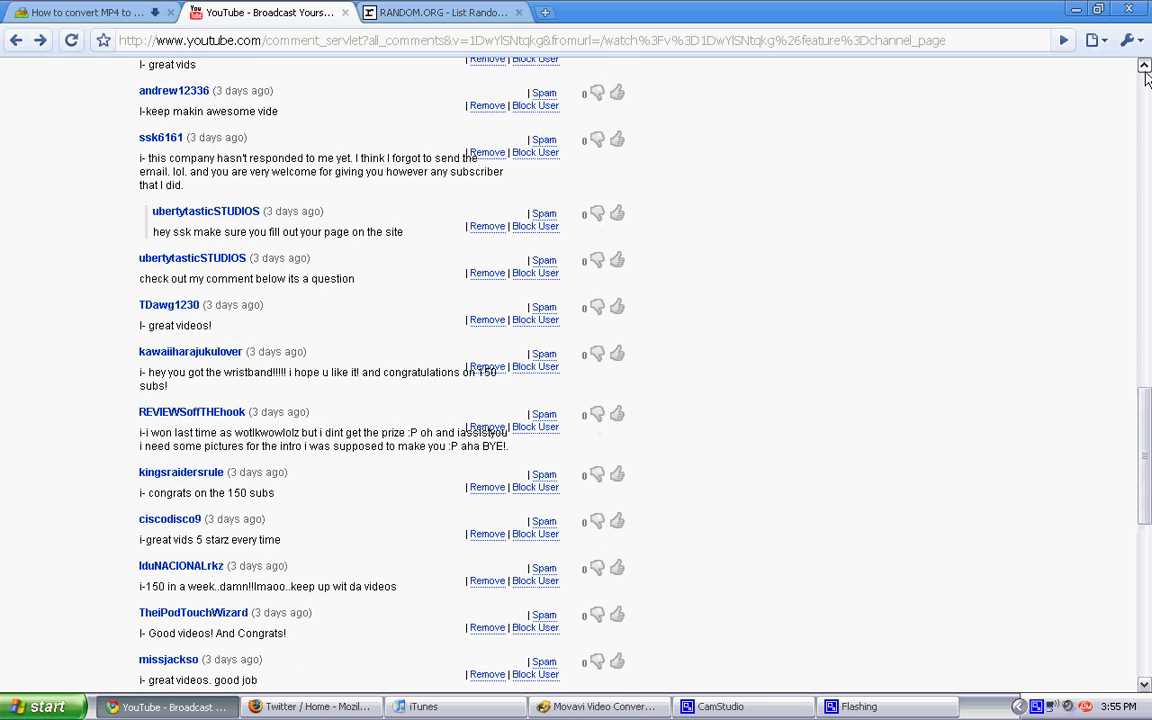
click(1144, 66)
click(1144, 66)
click(1144, 66)
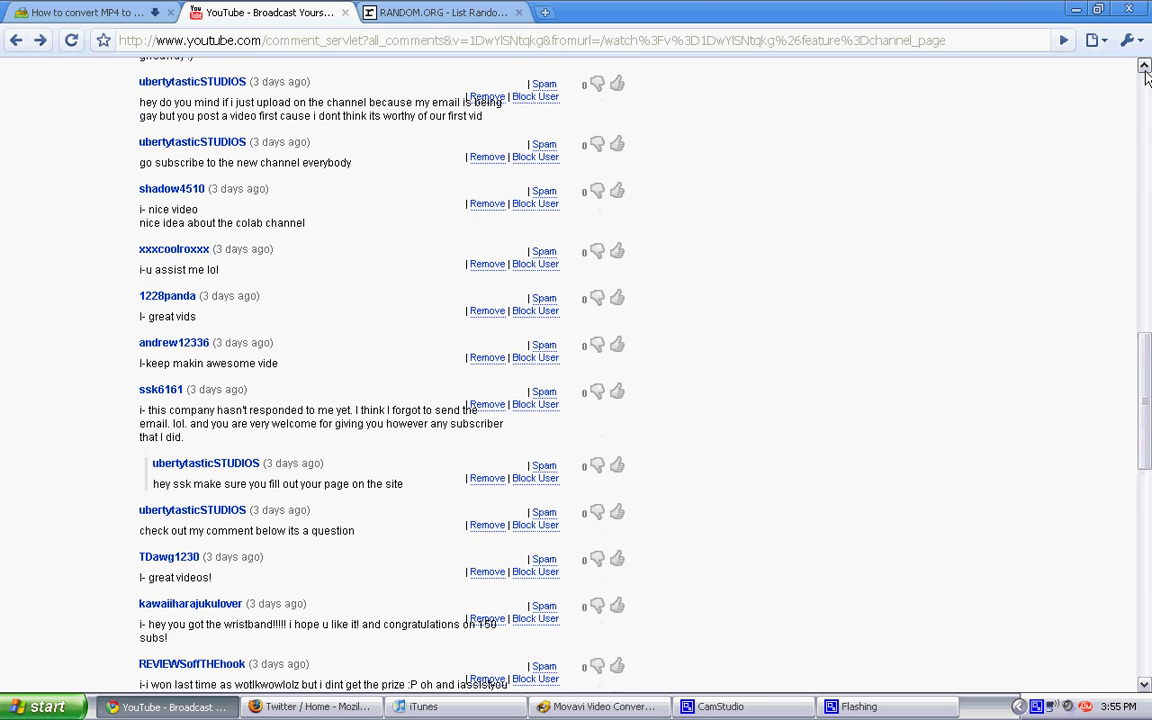
click(1144, 66)
click(1144, 66)
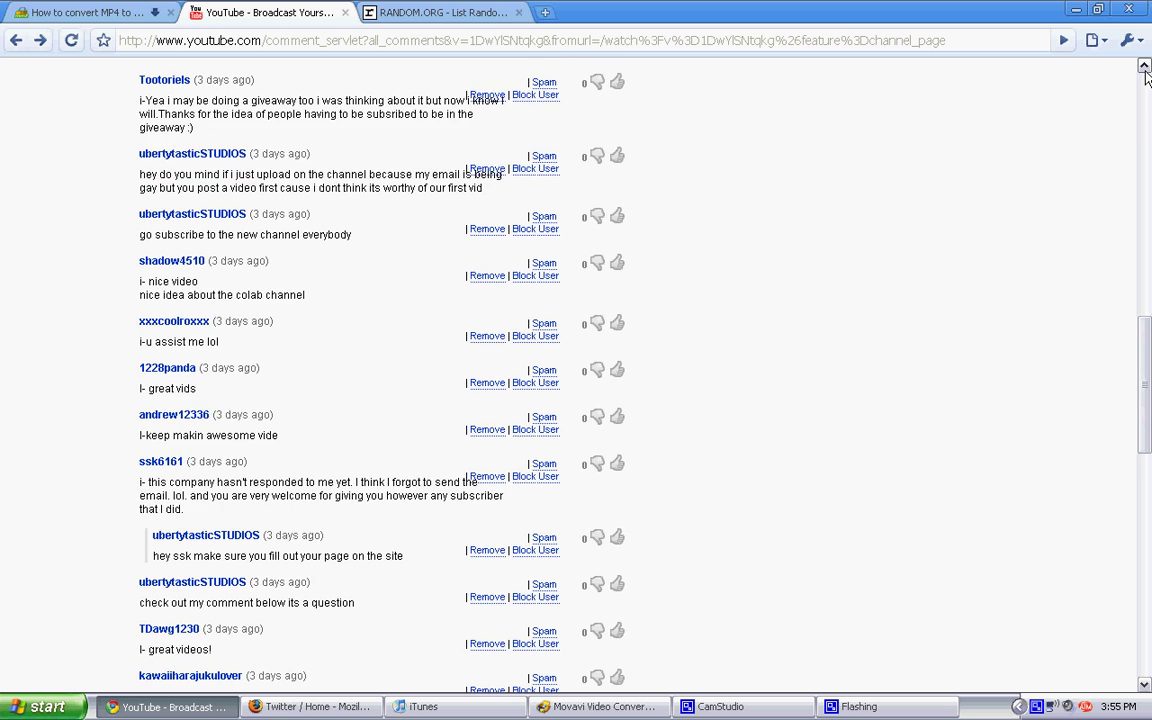
click(1144, 66)
click(1144, 66)
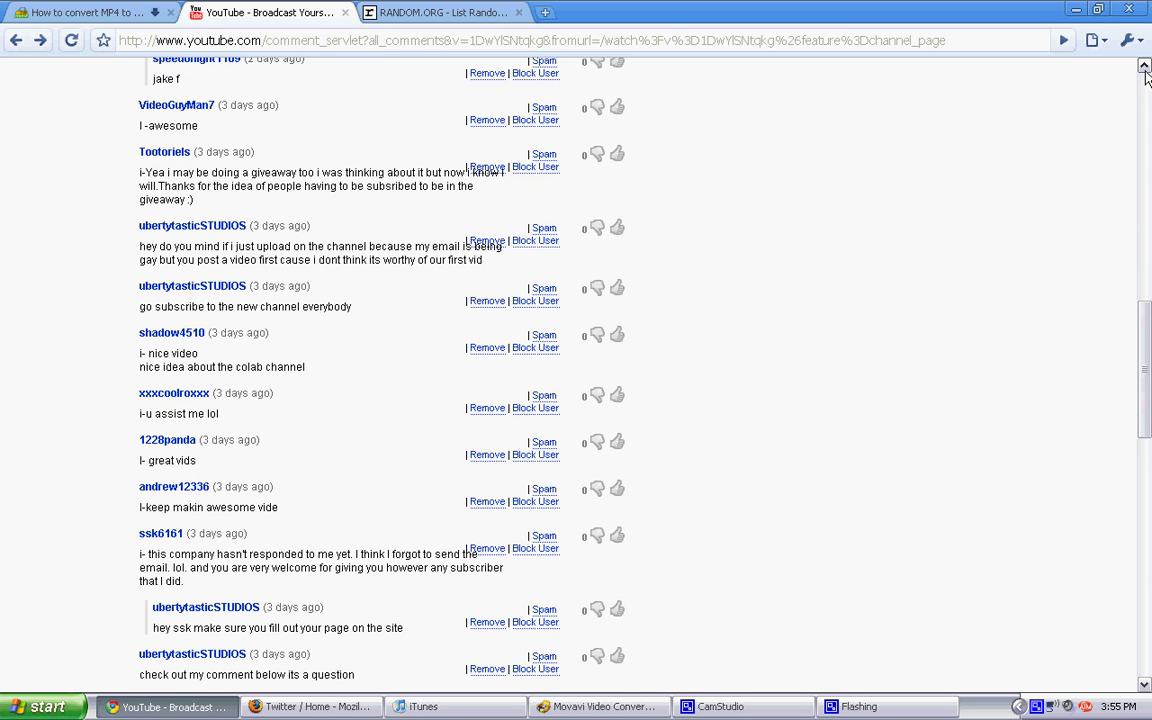
click(1144, 66)
click(1144, 66)
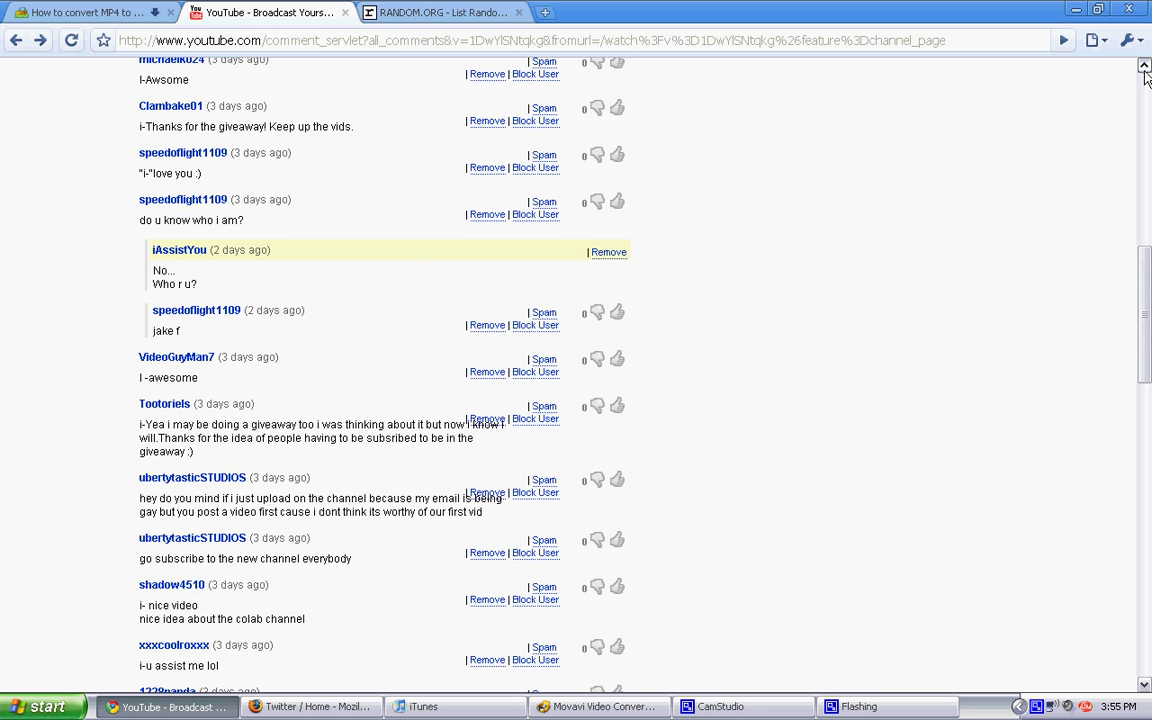
click(1144, 66)
click(1144, 66)
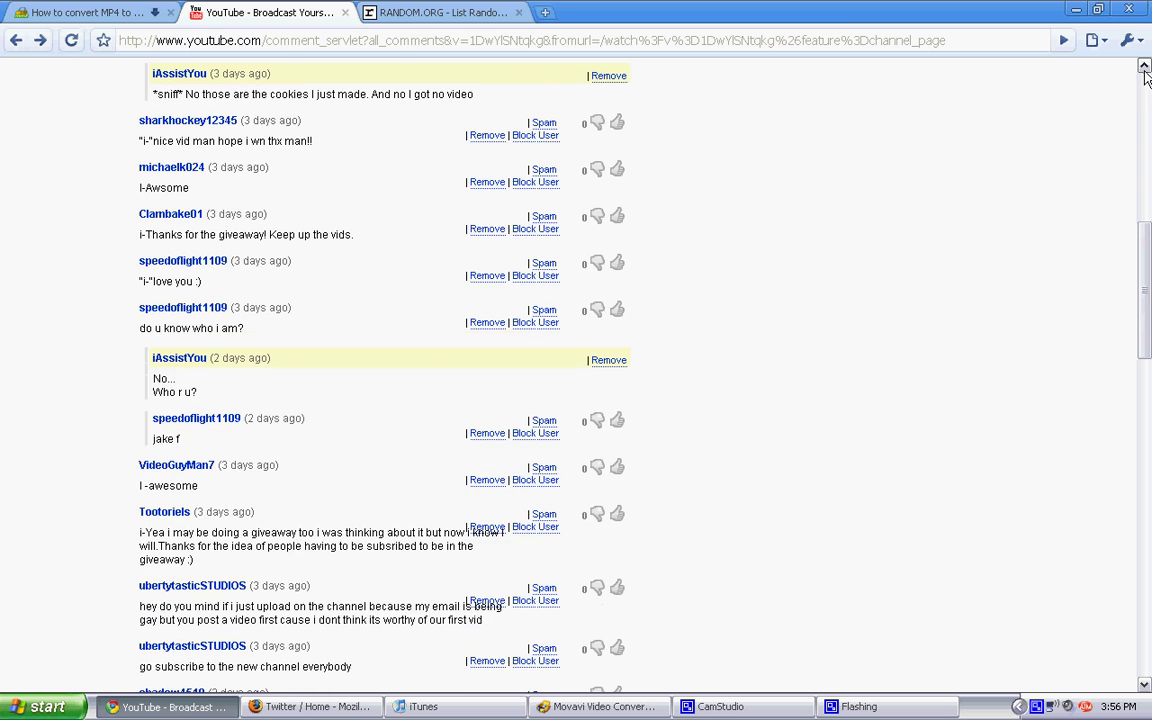
click(1144, 66)
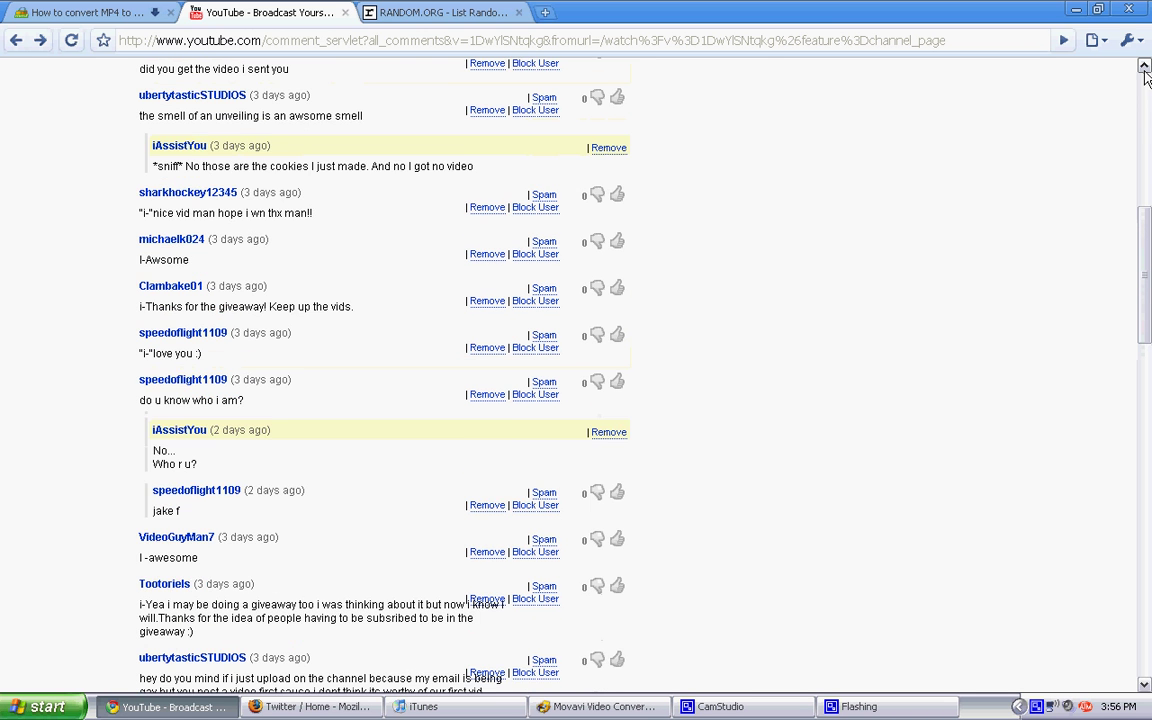
click(1144, 66)
click(1144, 66)
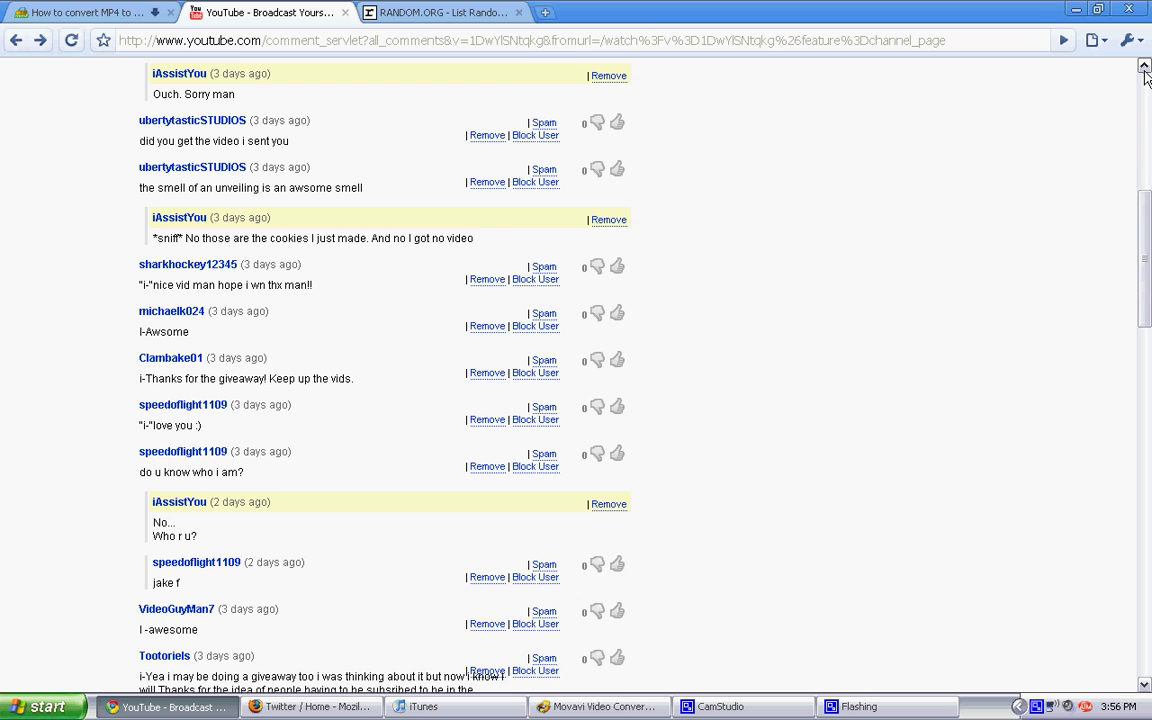
click(1144, 66)
click(1144, 66)
click(1144, 66)
click(1144, 66)
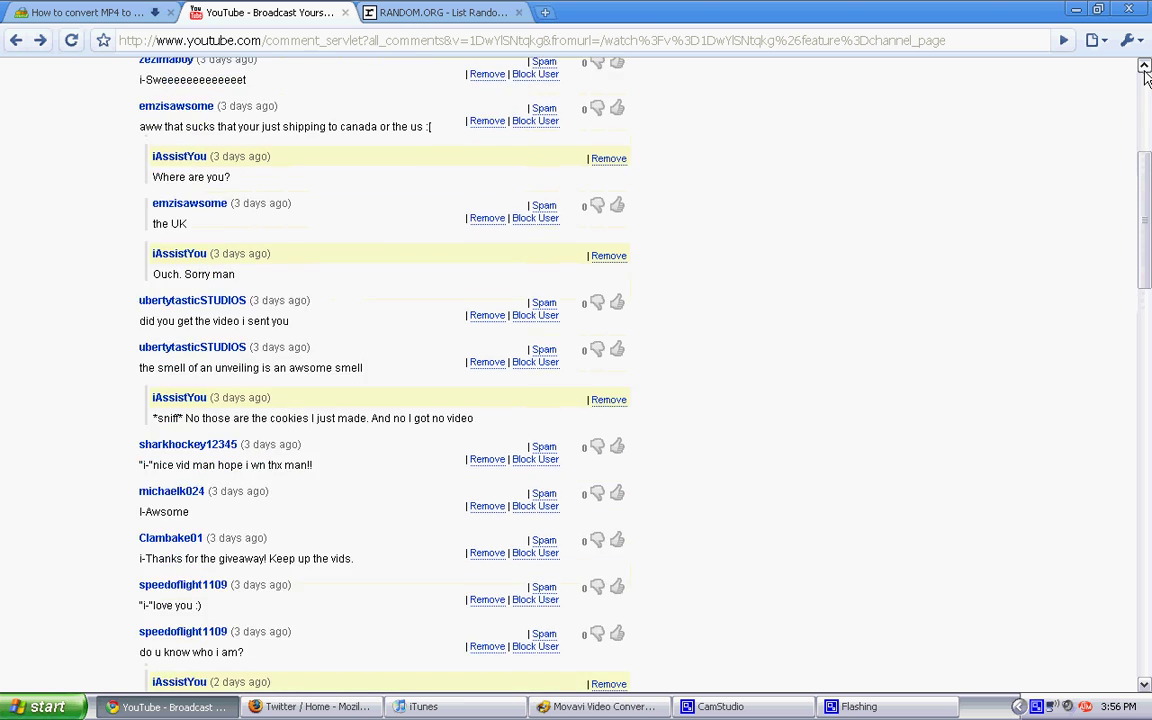
click(1144, 66)
click(1144, 66)
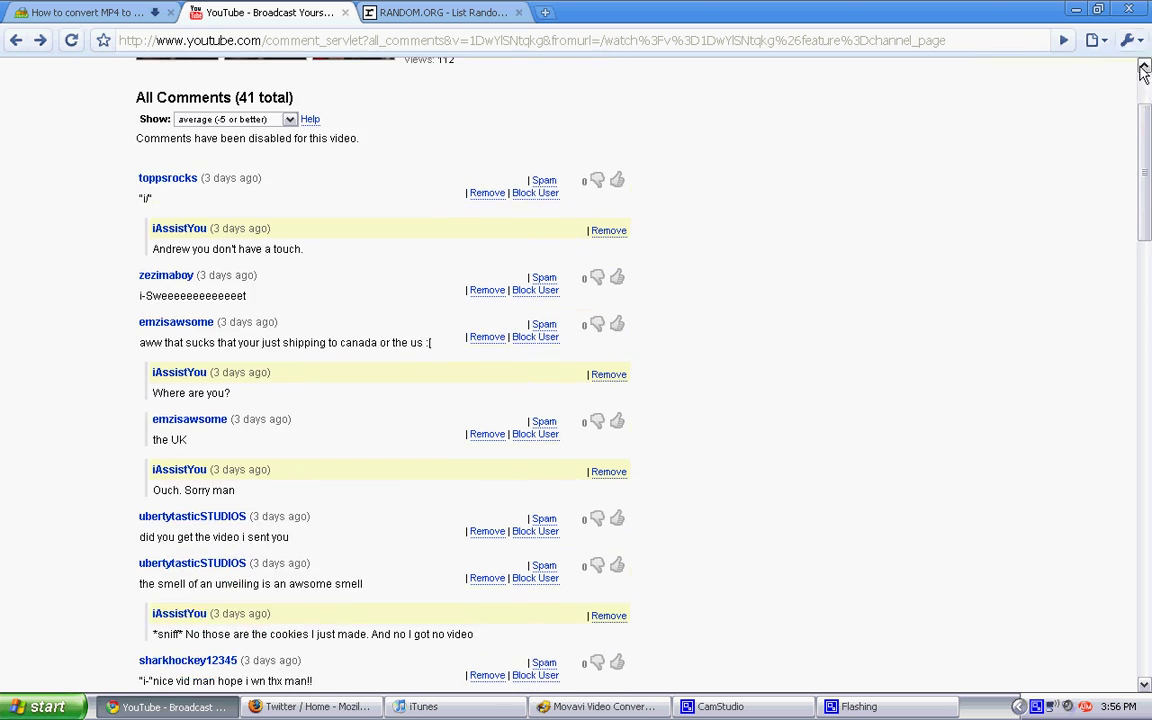
click(1144, 66)
click(1144, 66)
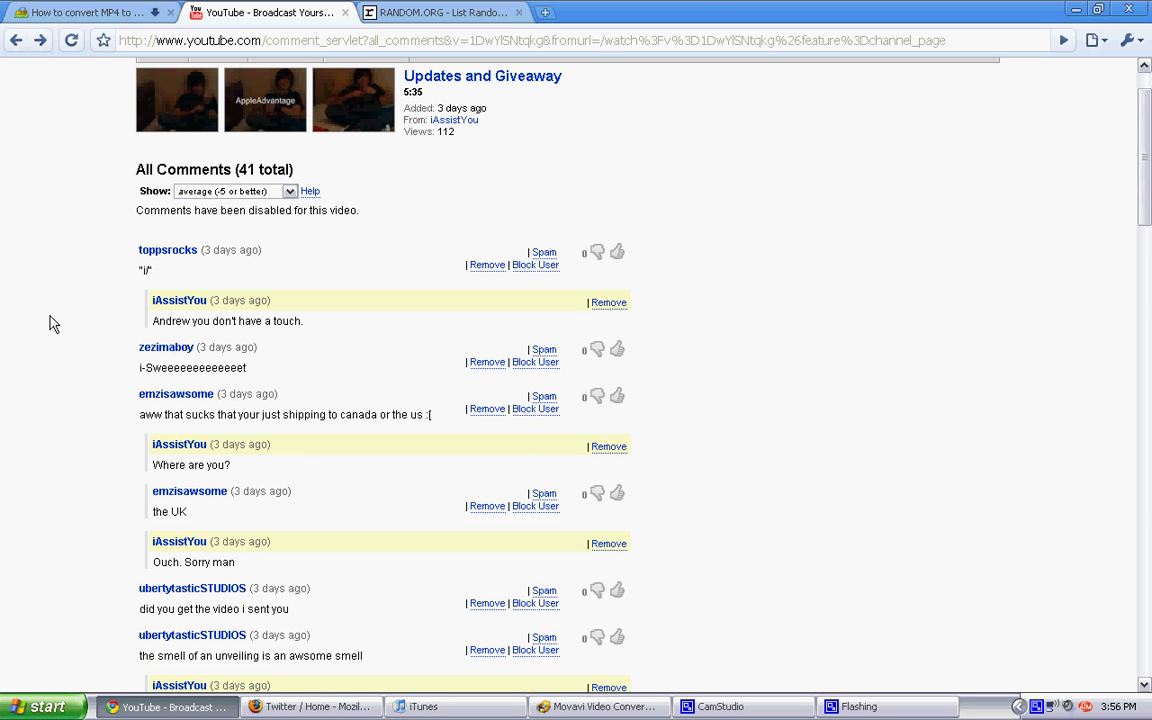
Step: Return to RANDOM.ORG and randomize the 29 names, putting Clambake01 first
click(383, 10)
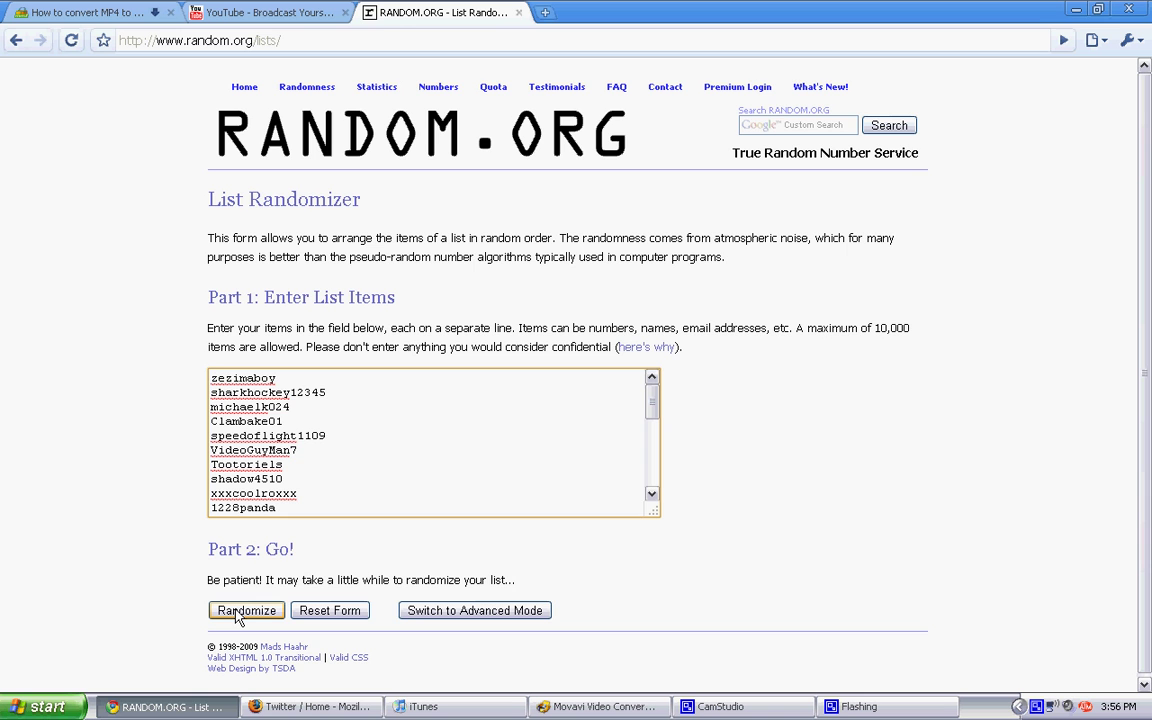
click(238, 612)
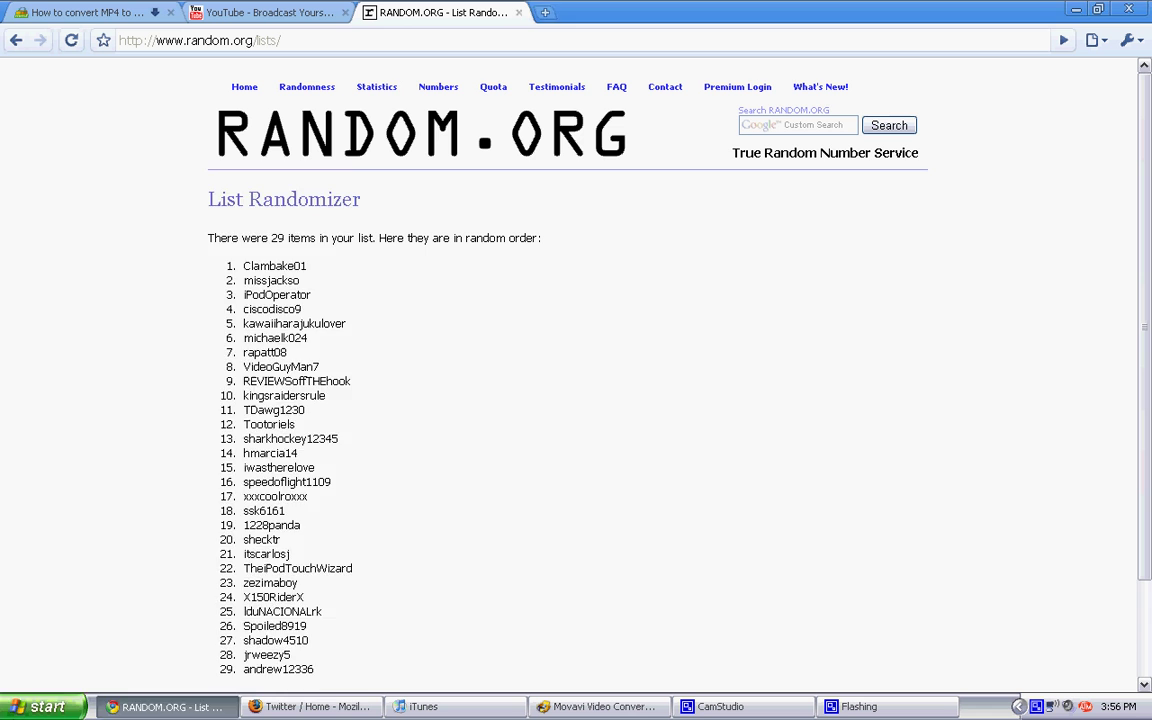
click(35, 706)
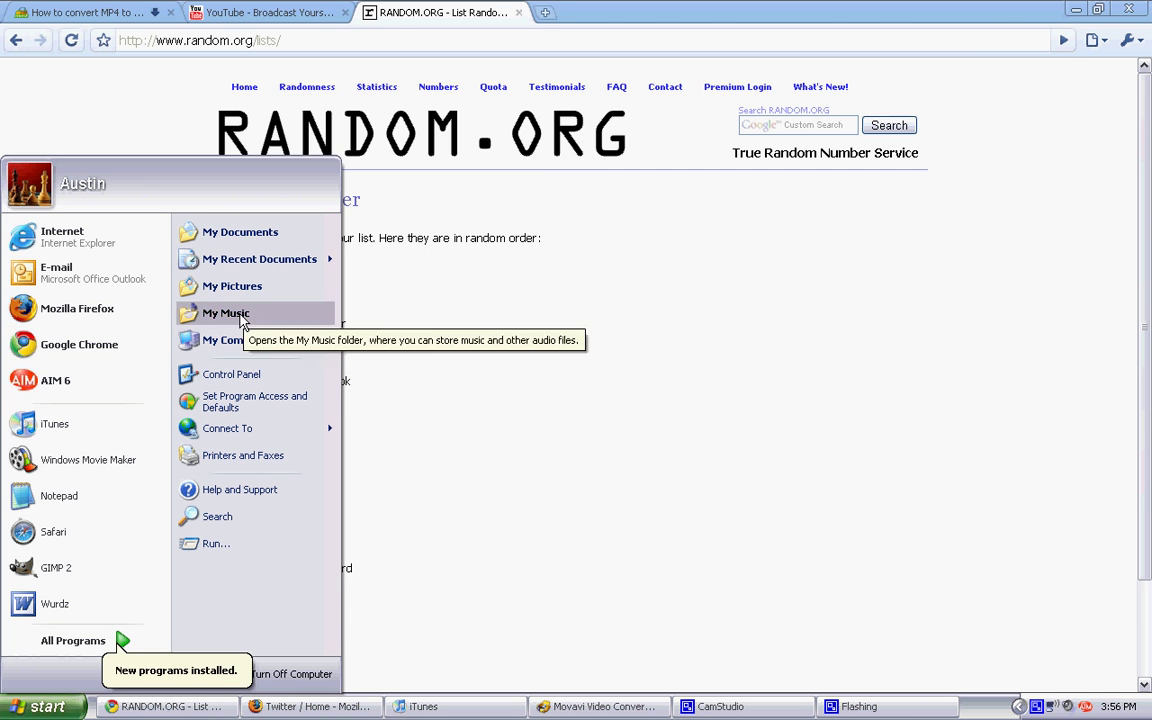
click(58, 496)
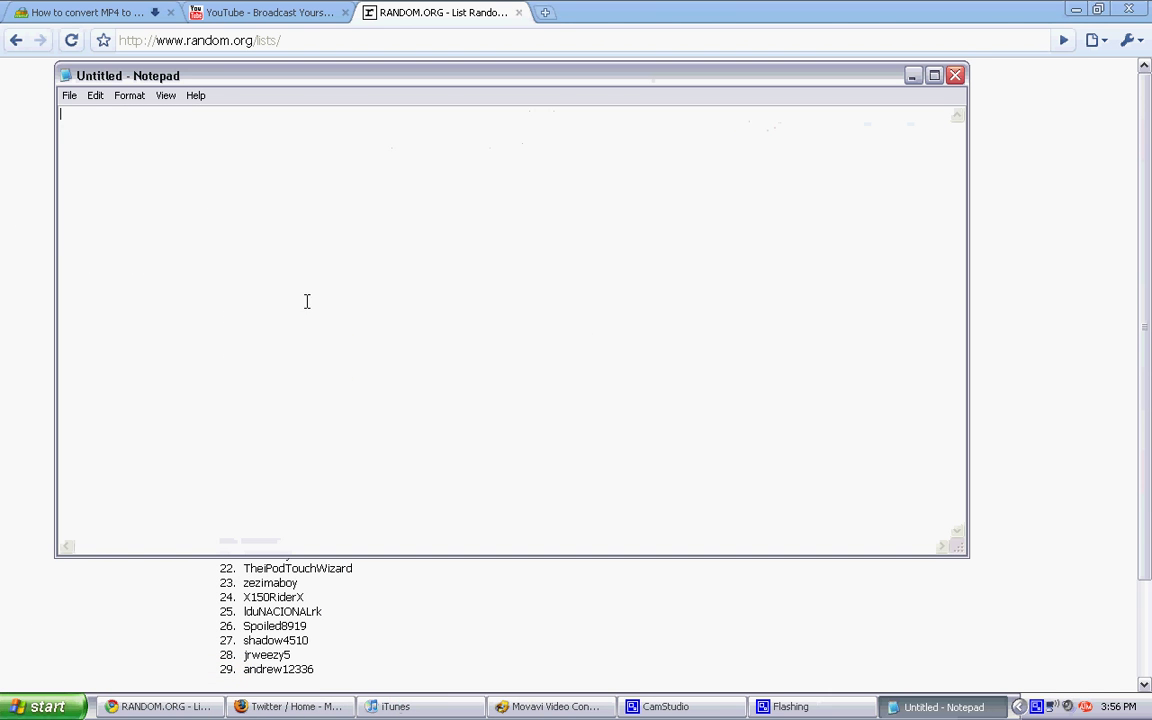
text(1st )
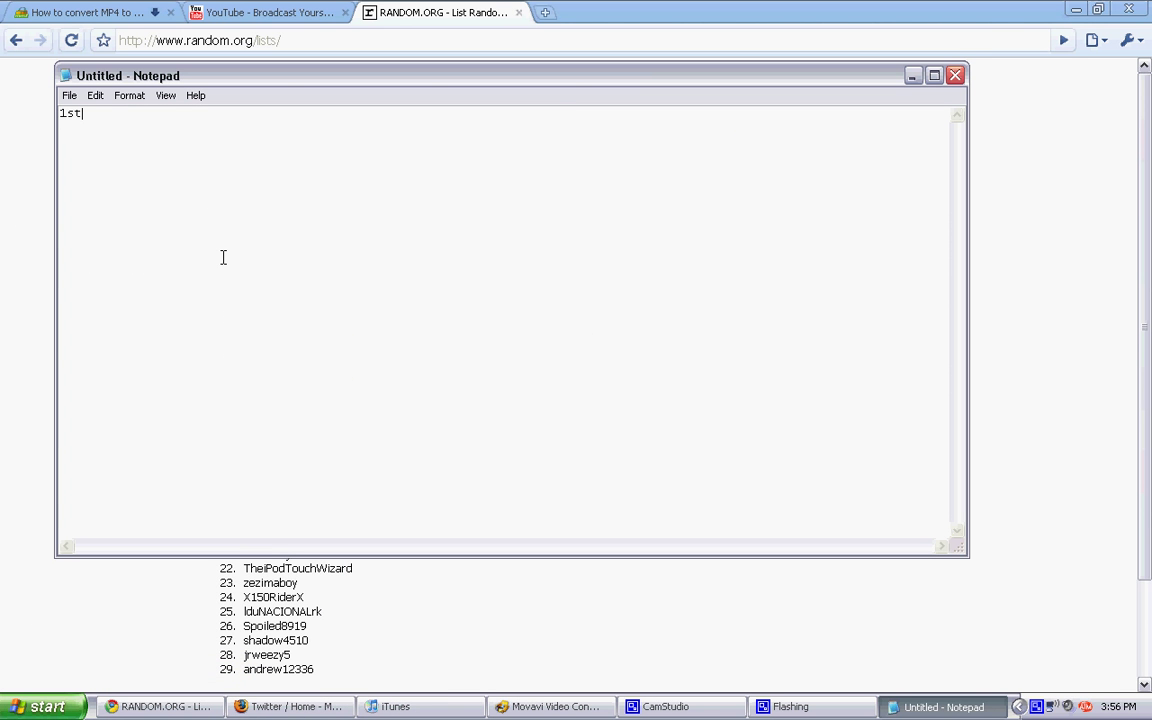
text(pla)
text(ce: C)
text(lamba)
text(ke)
text(01 )
text(2nd)
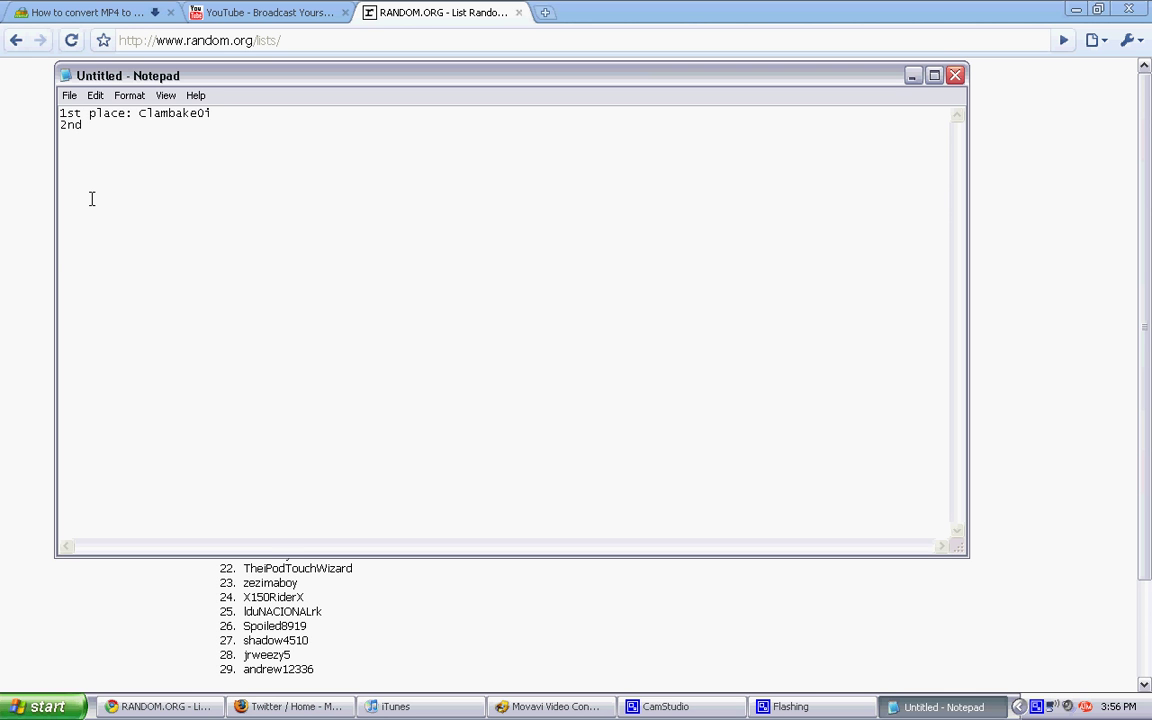
text( place:)
click(16, 170)
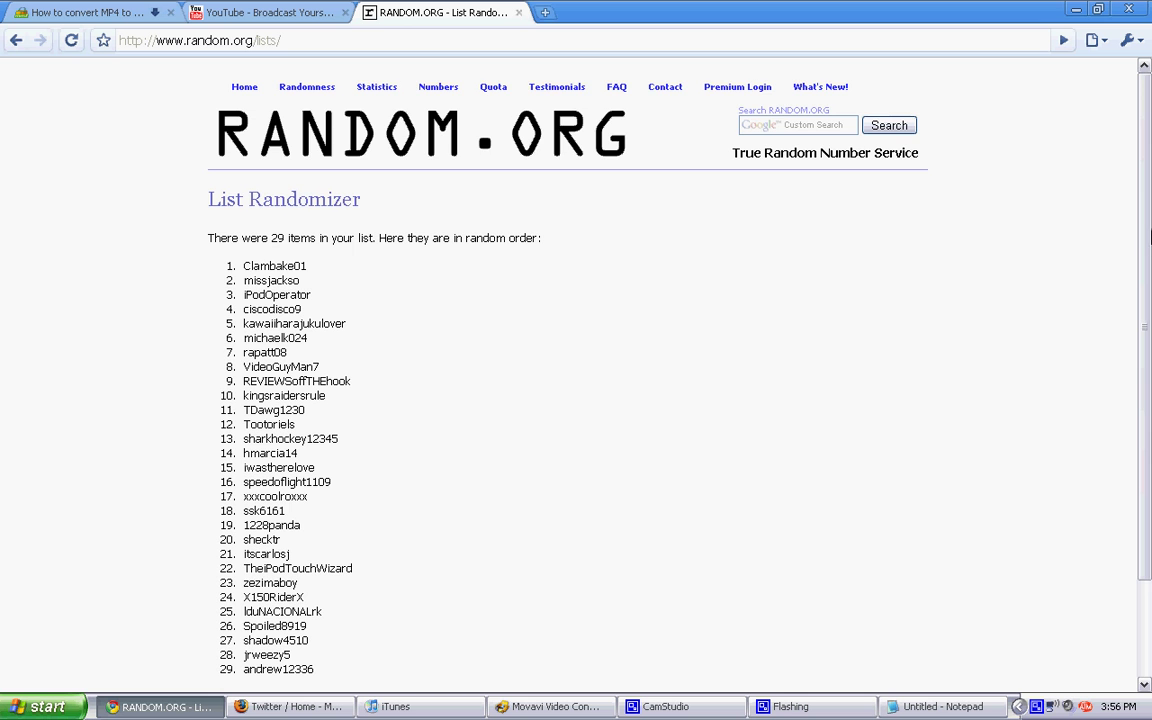
scroll(600, 400, down, 3)
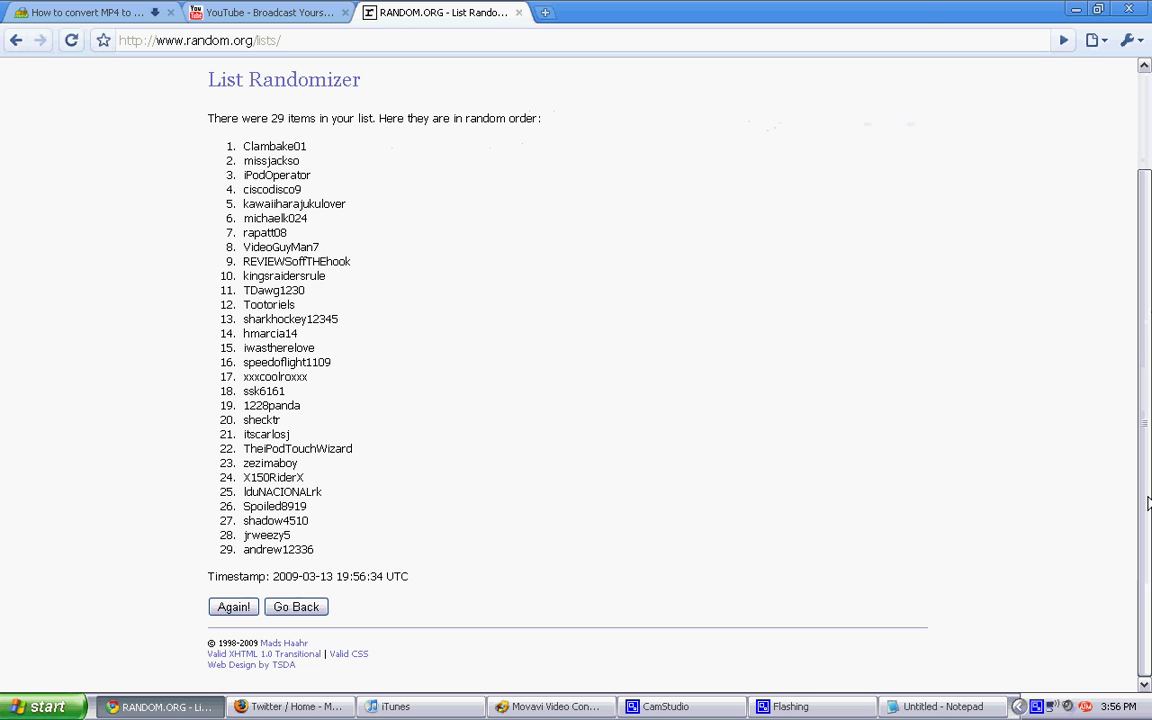
Step: Reshuffle the list so X150RiderX comes first
click(234, 607)
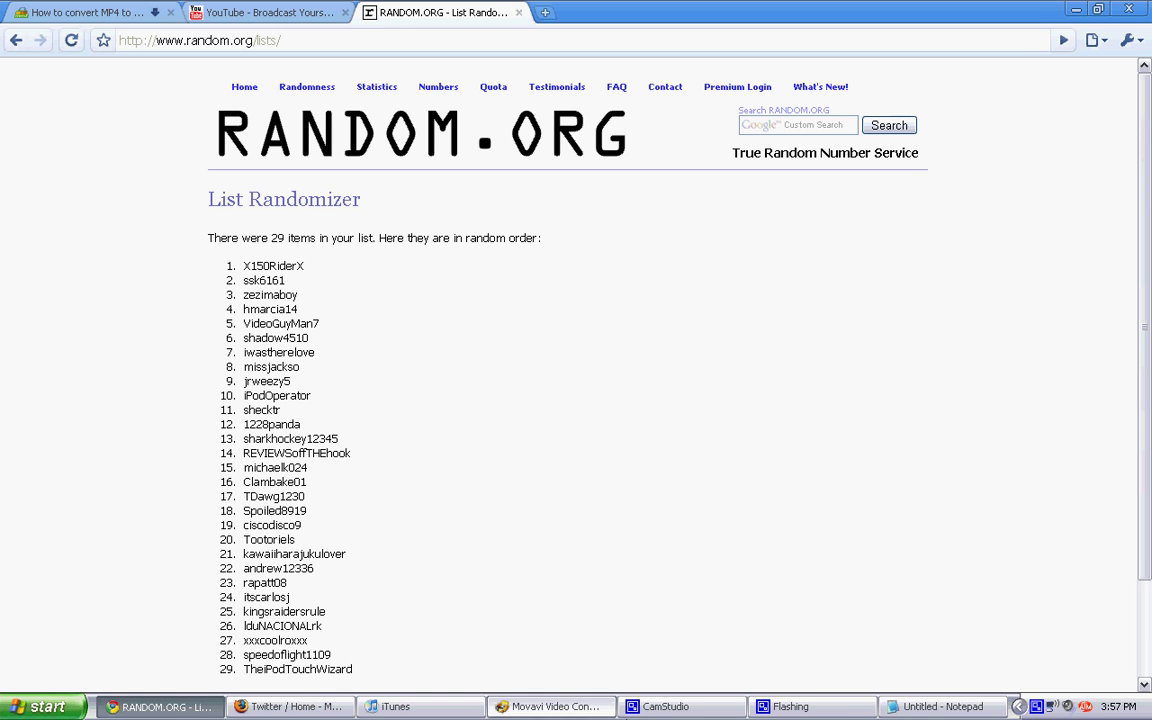
click(930, 706)
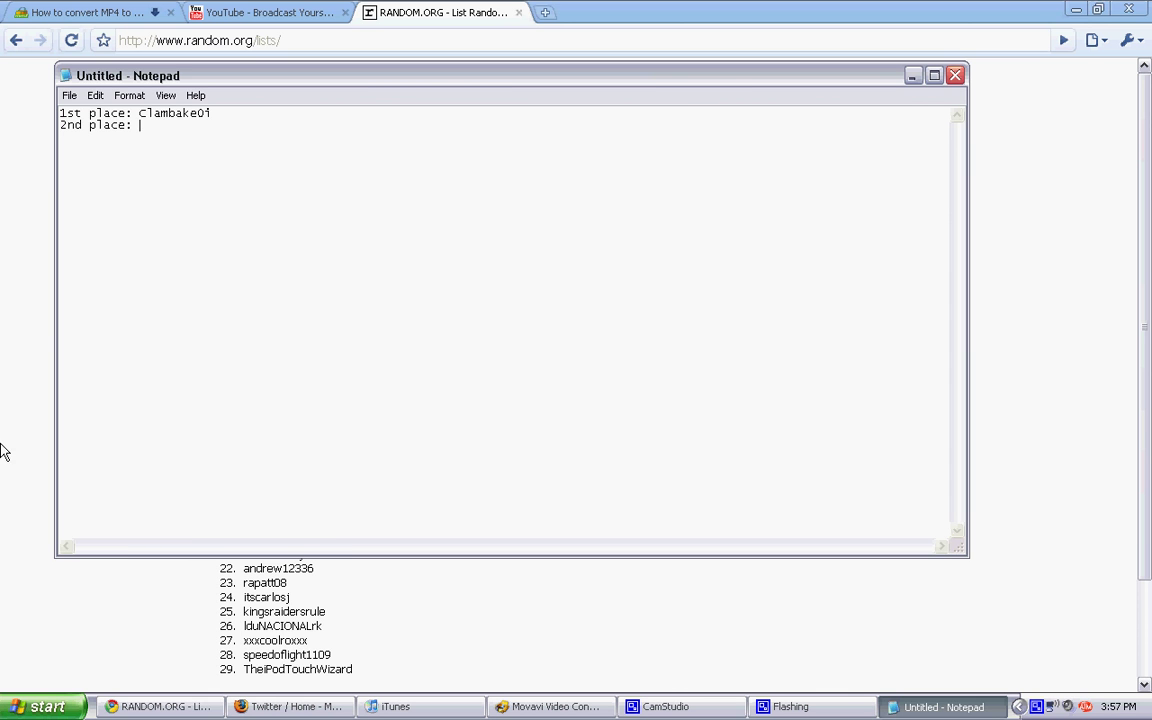
click(8, 260)
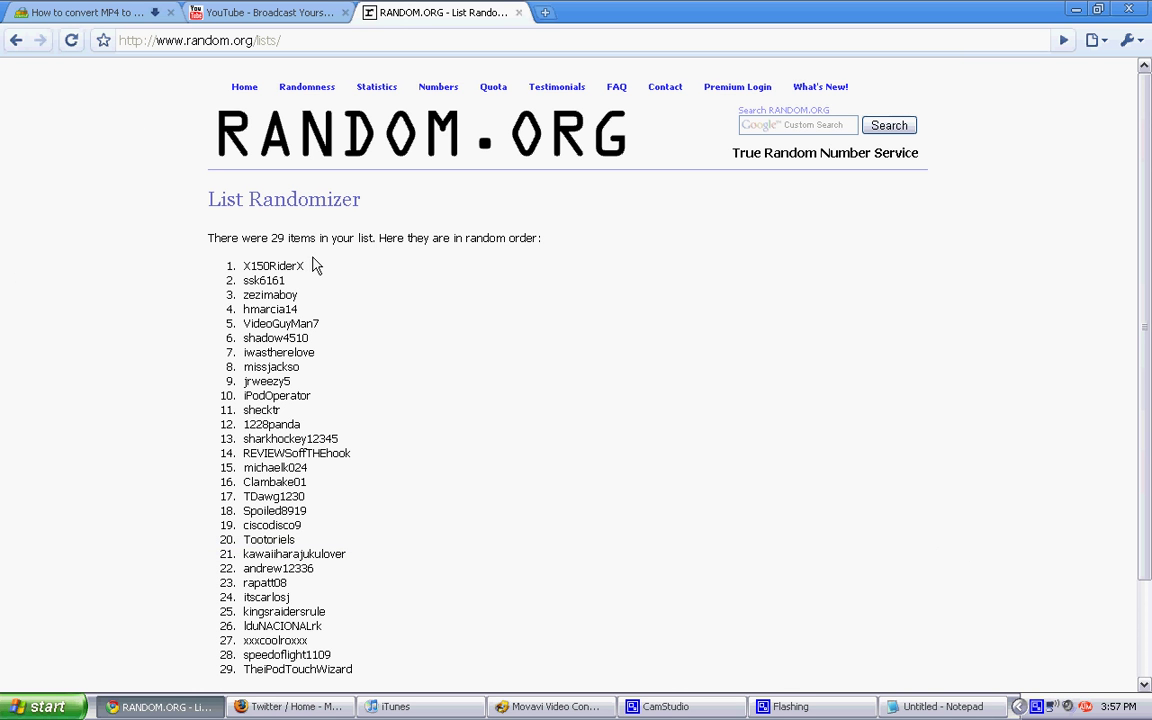
Step: Add X150RiderX after '2nd place:' in Notepad and start a new line
mouse_move(298, 266)
mouse_down()
mouse_move(243, 266)
mouse_move(305, 266)
mouse_up()
key(ctrl+c)
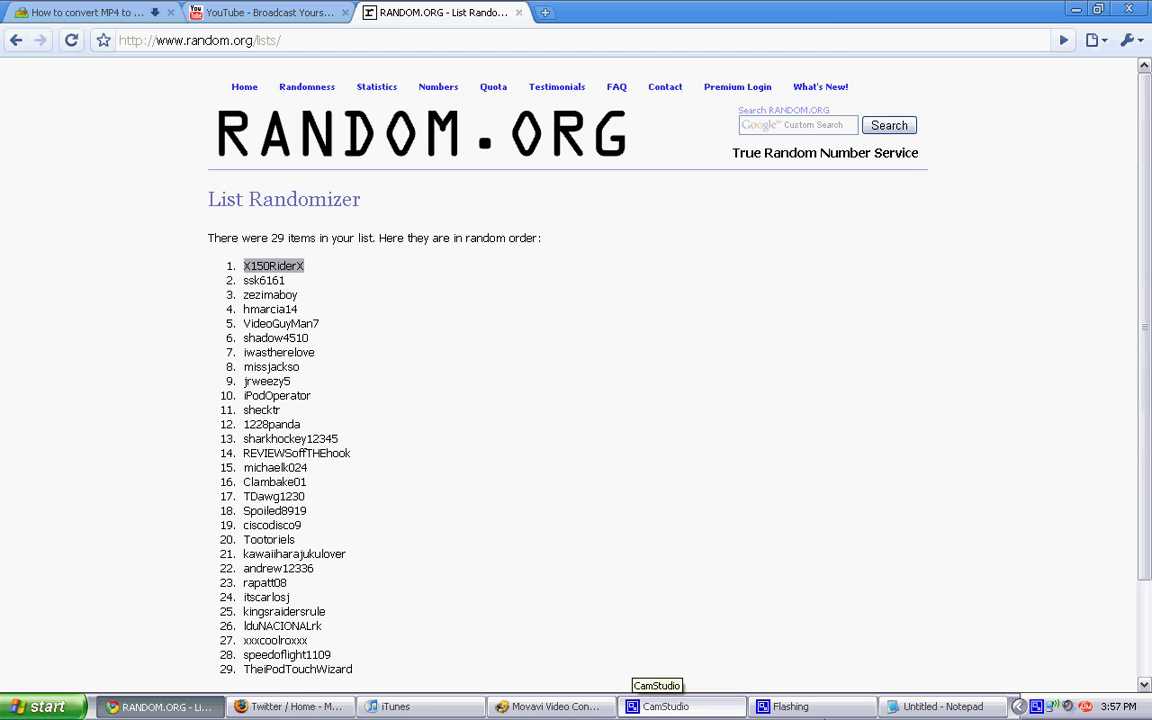
click(940, 706)
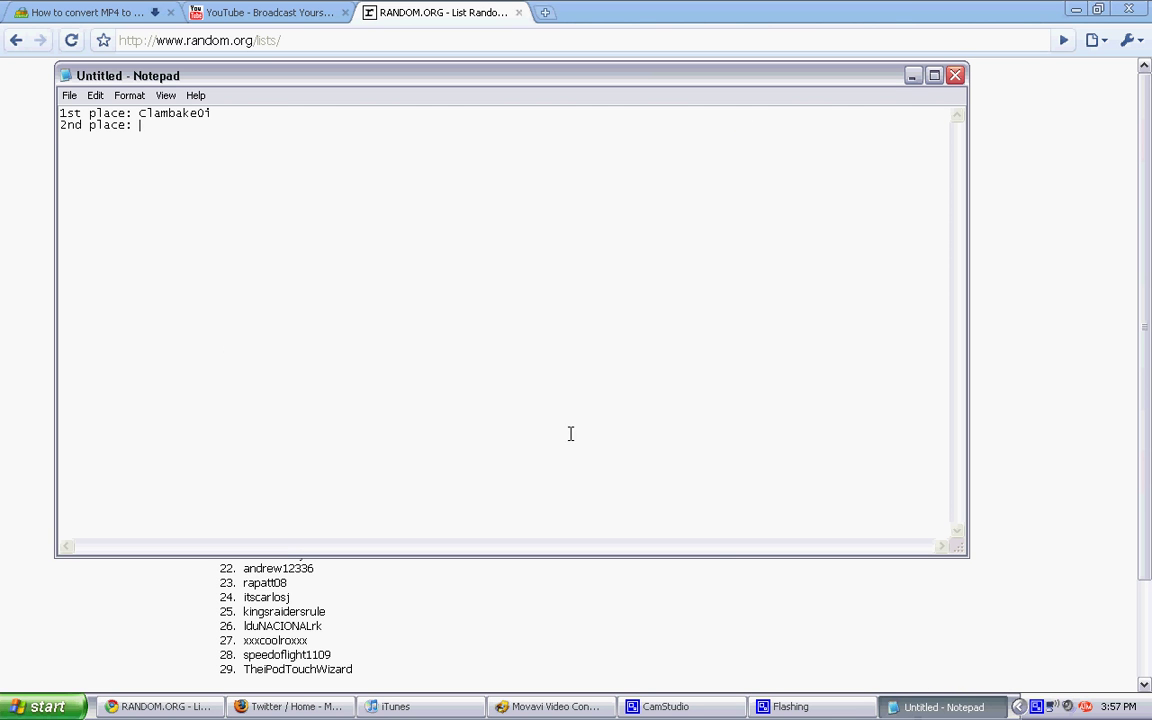
key(ctrl+v)
key(Return)
click(2, 270)
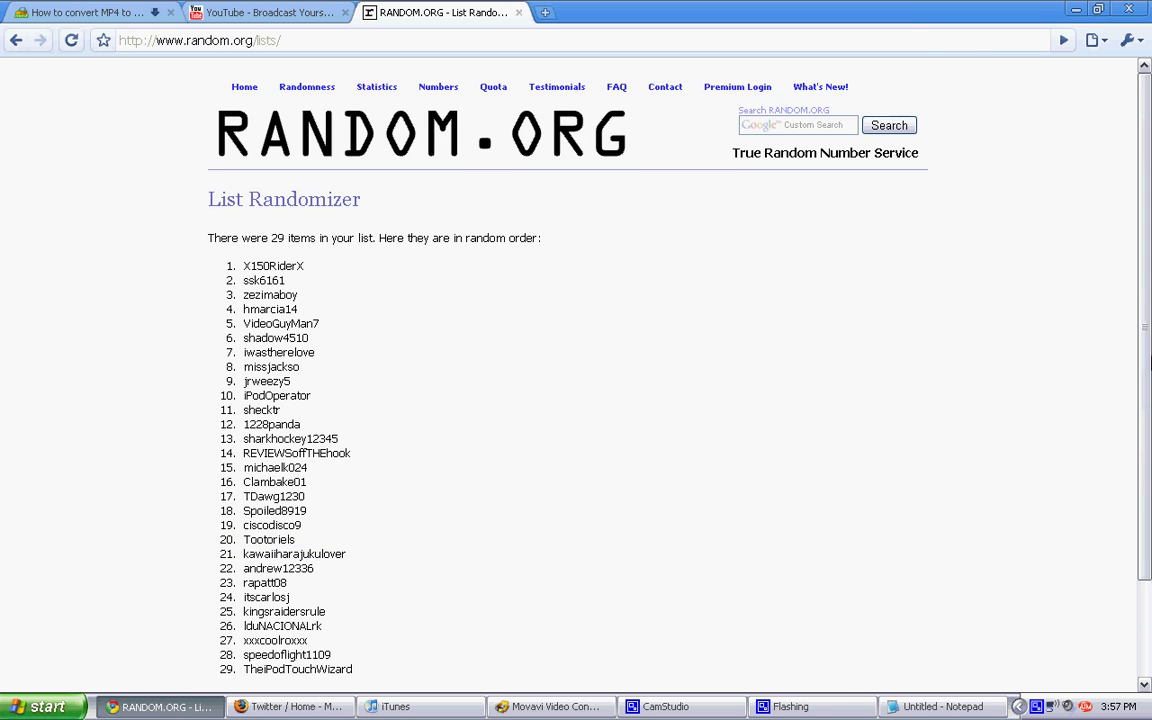
scroll(740, 285, down, 5)
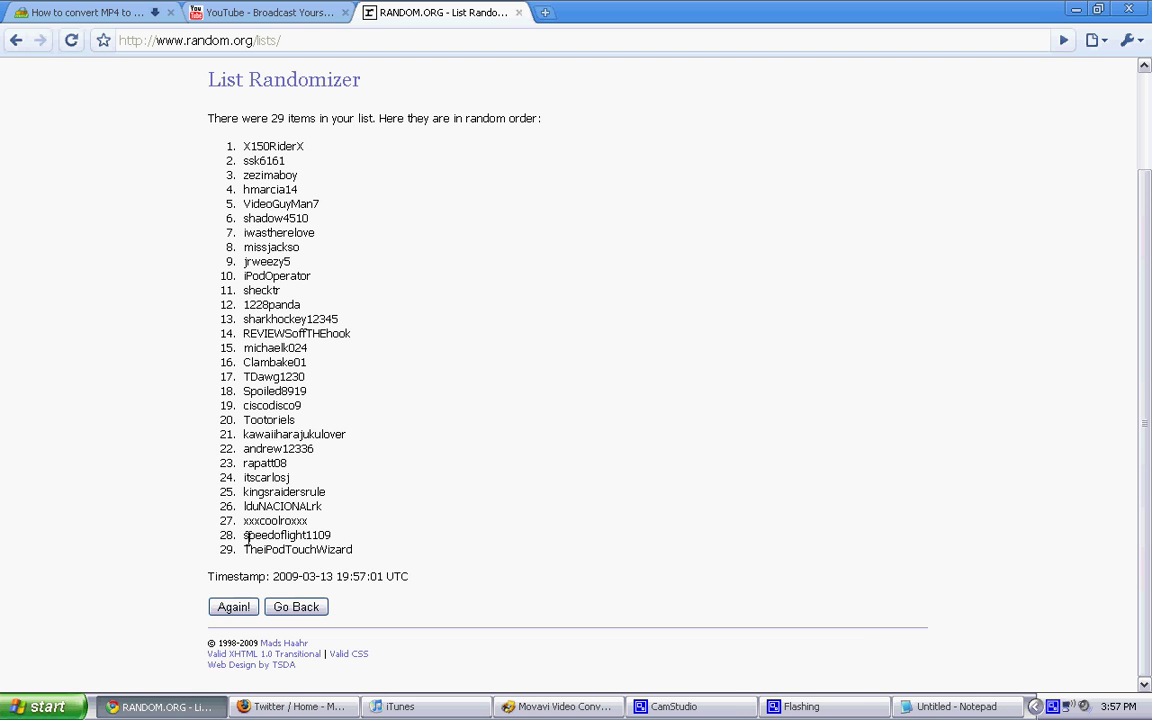
click(234, 607)
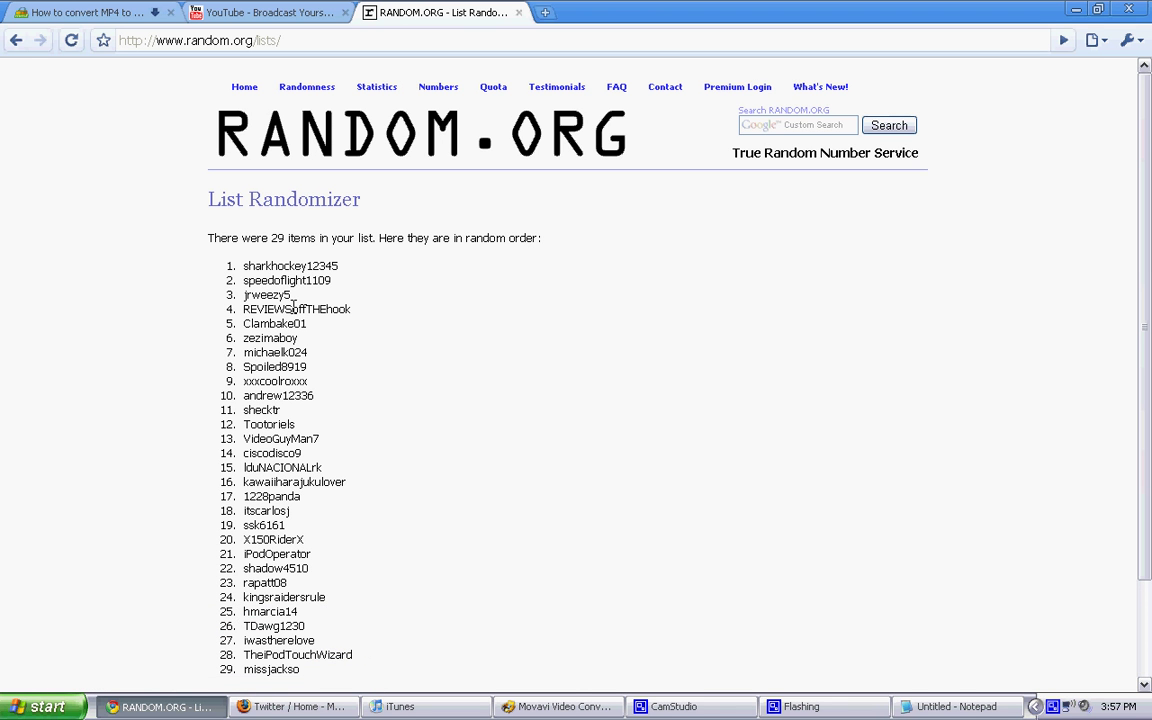
drag(340, 265, 222, 265)
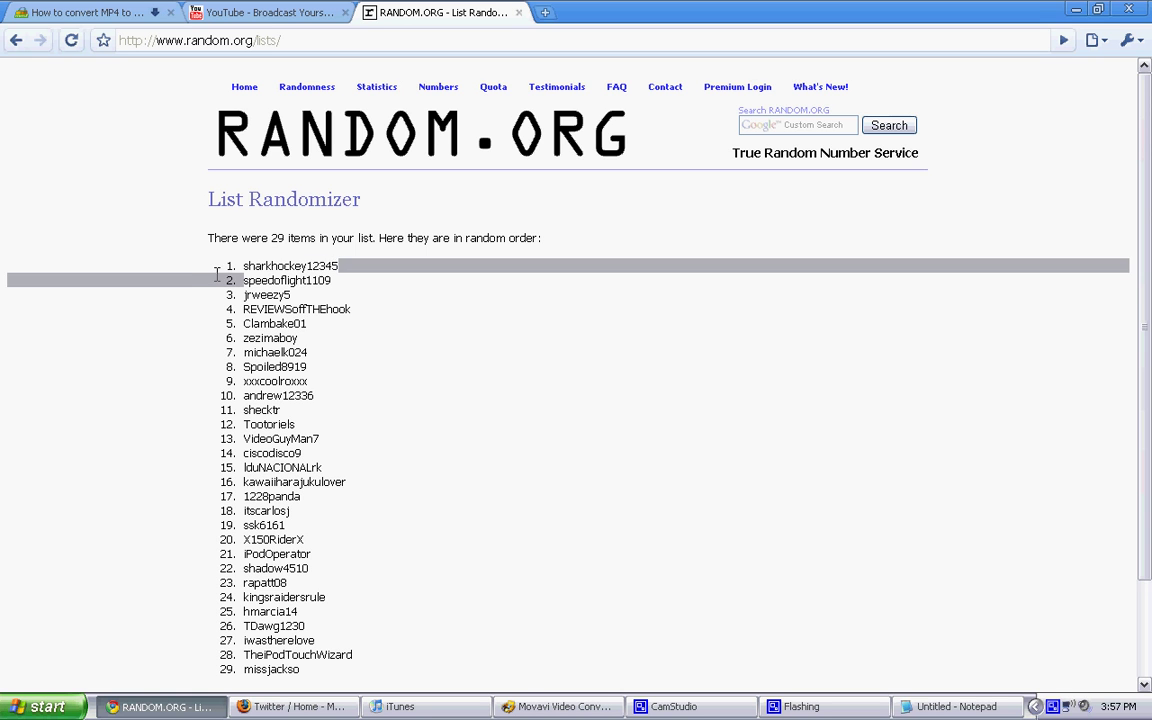
key(ctrl+c)
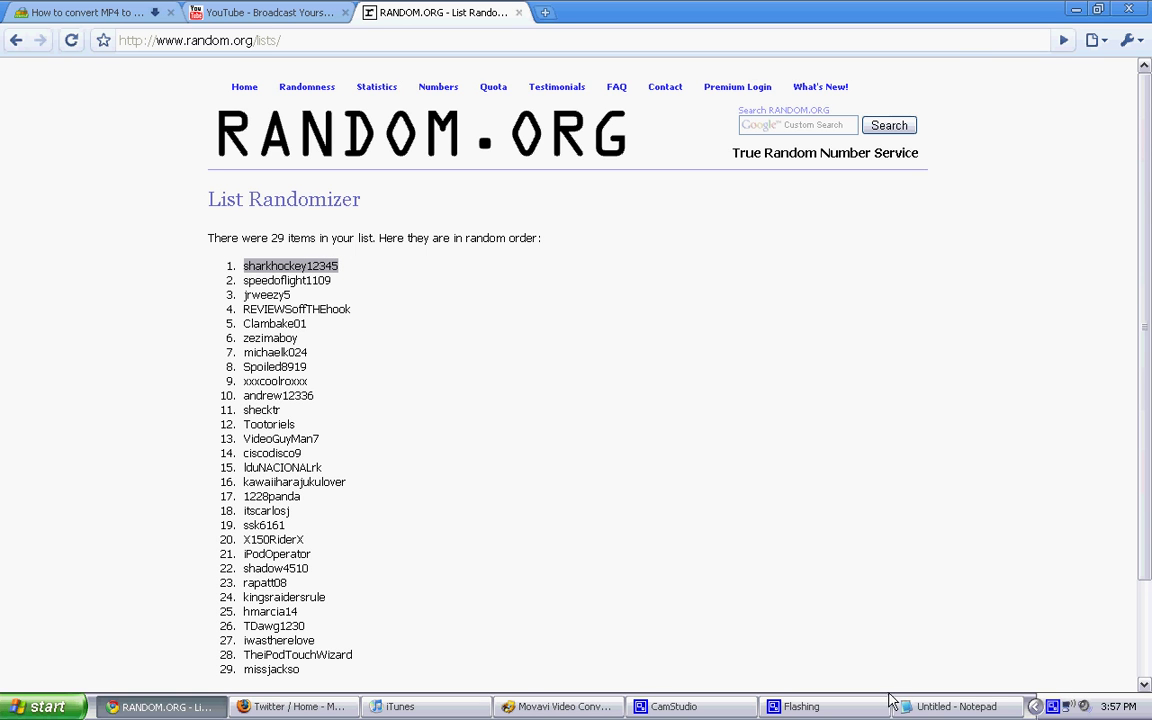
click(950, 706)
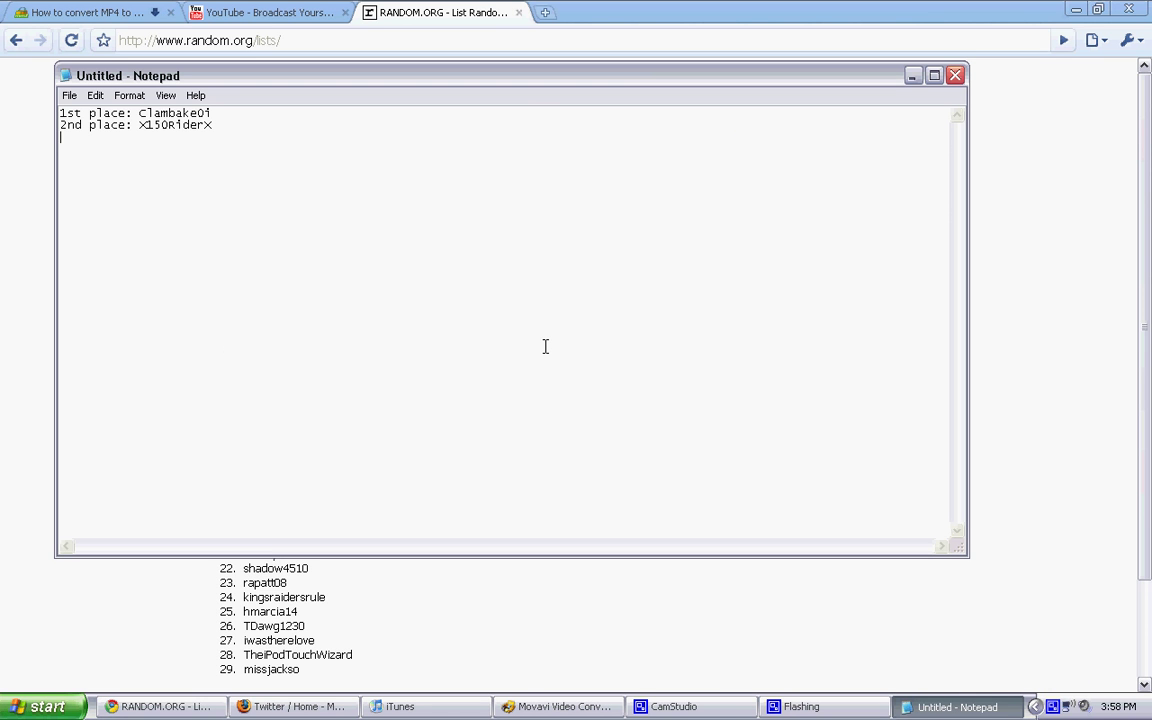
text(3rd Pla)
text(c)
key(BackSpace)
key(BackSpace)
key(BackSpace)
text(place:)
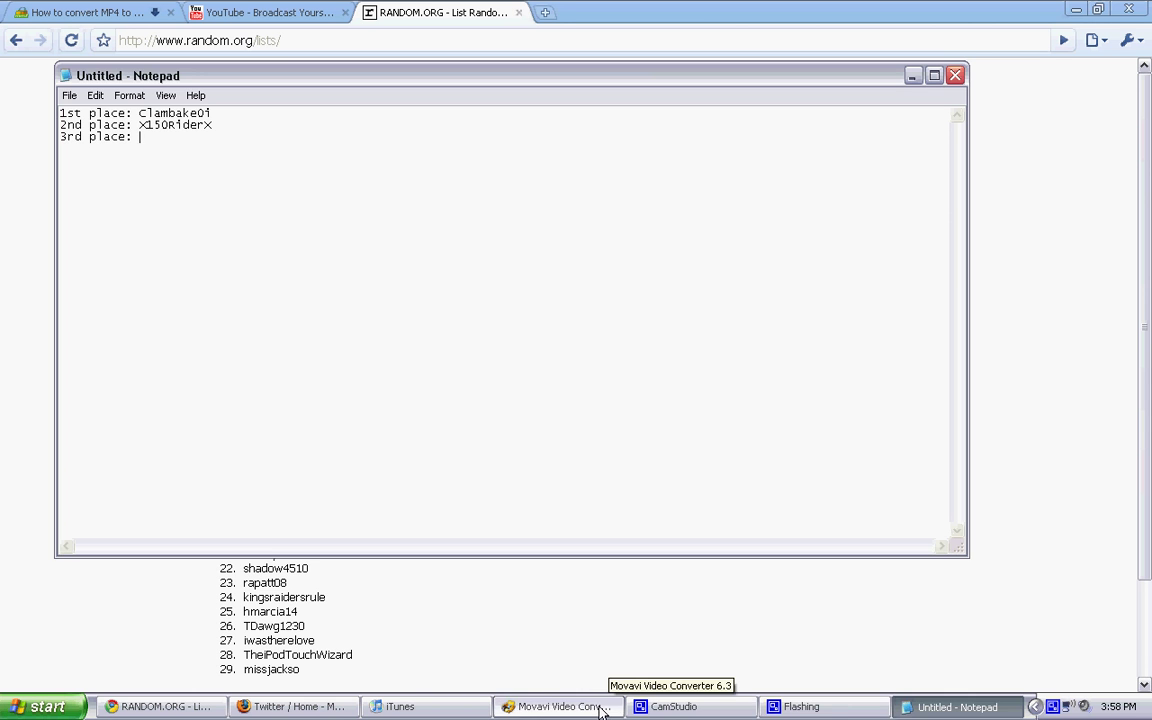
Step: Check Movavi's HDV_0020.MP4 conversion at 15%, then minimize windows to show the shuffled list
click(560, 706)
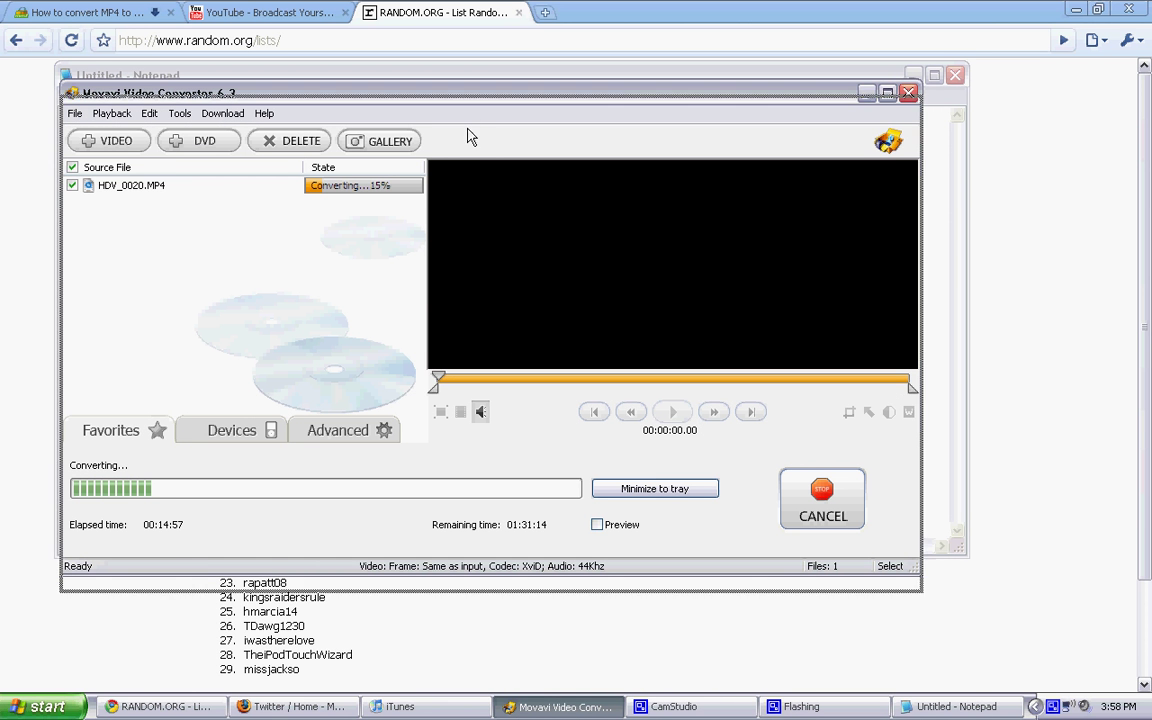
drag(471, 93, 471, 132)
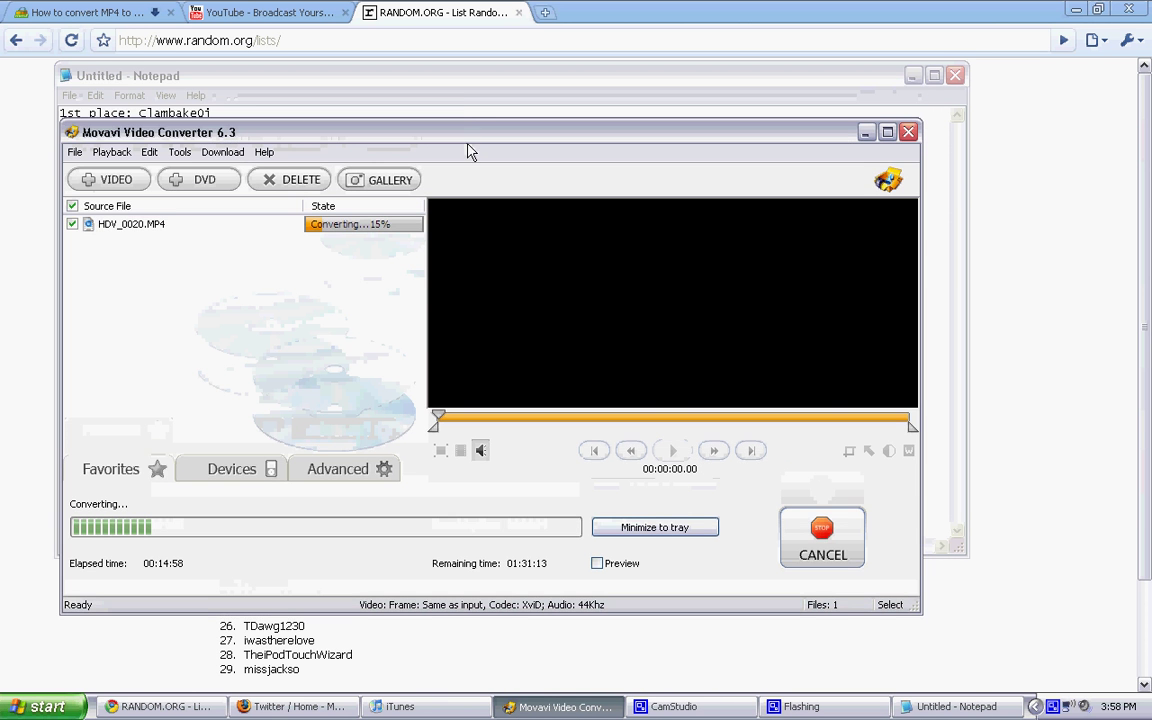
click(463, 86)
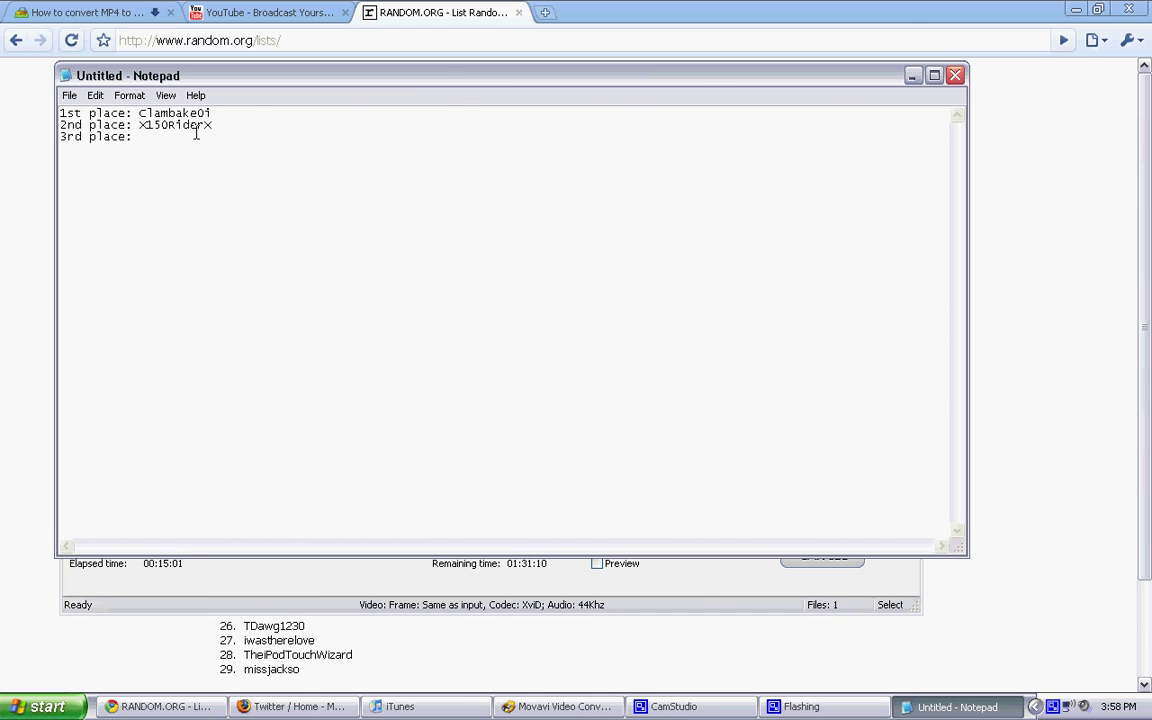
click(160, 706)
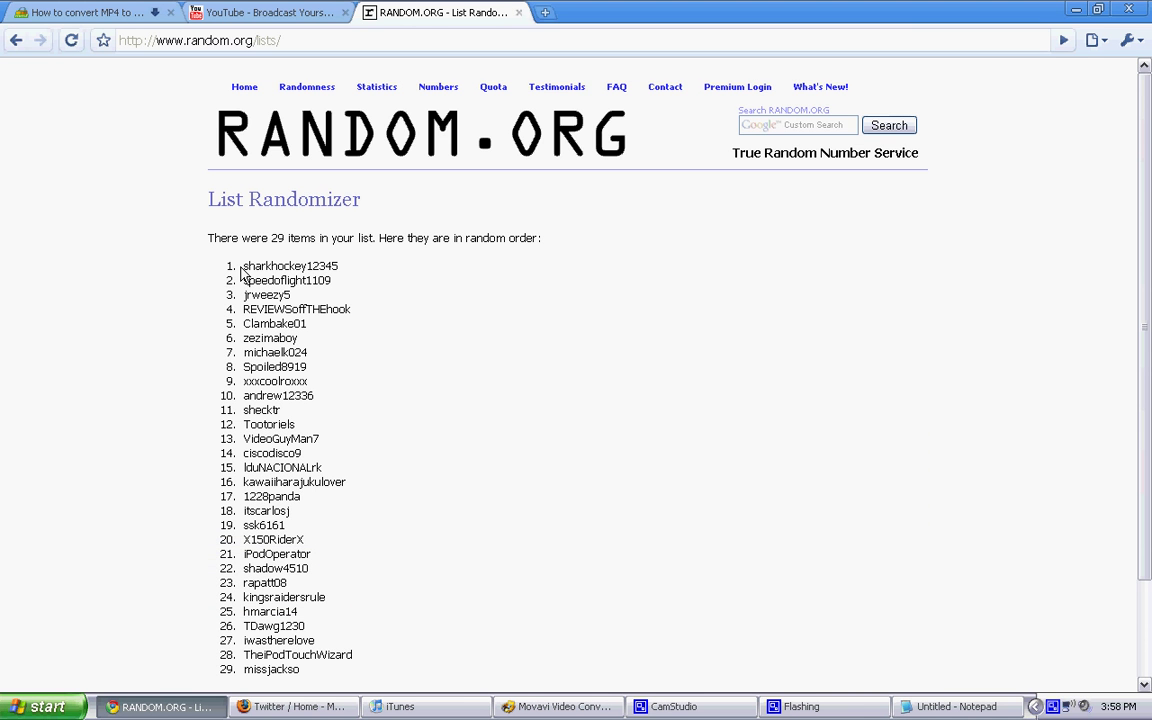
drag(241, 266, 372, 266)
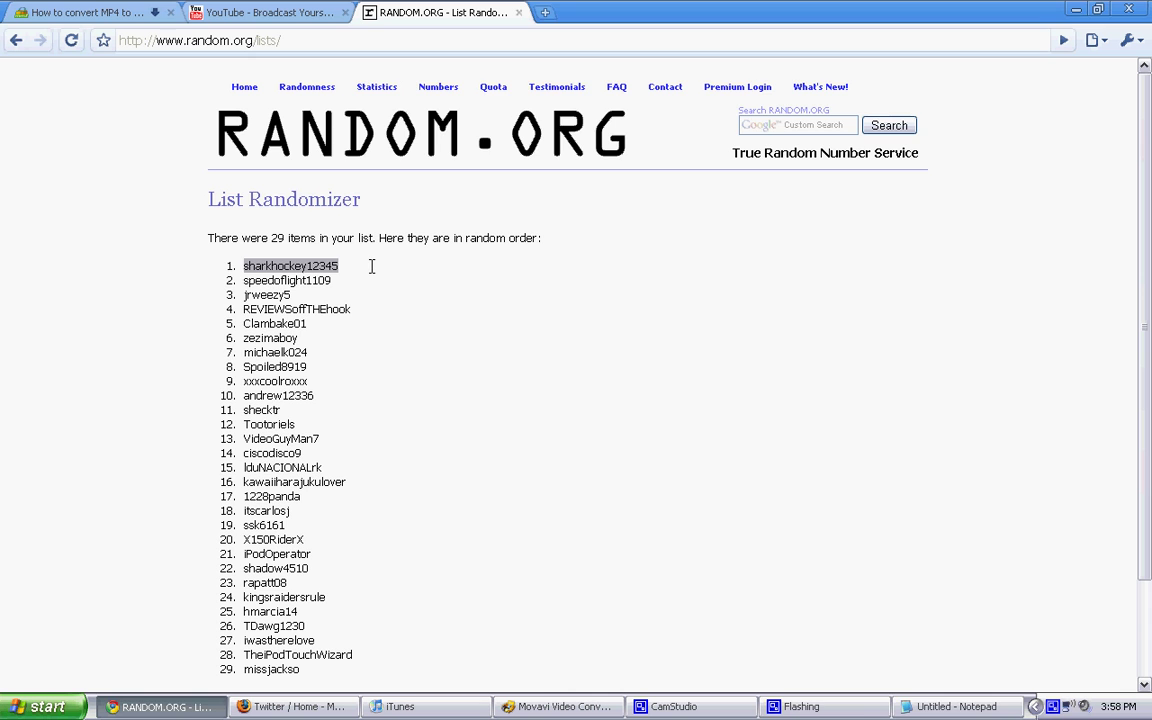
click(957, 706)
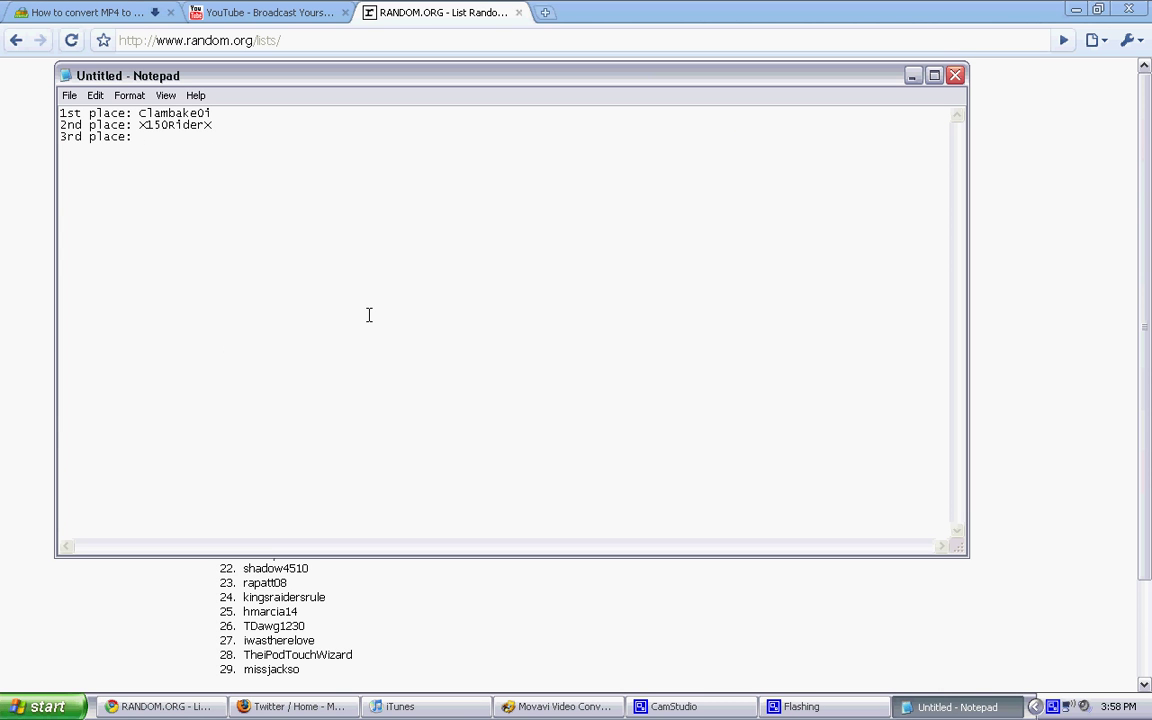
key(ctrl+v)
Step: Save the winners list as 'Winners' and close Notepad
click(70, 95)
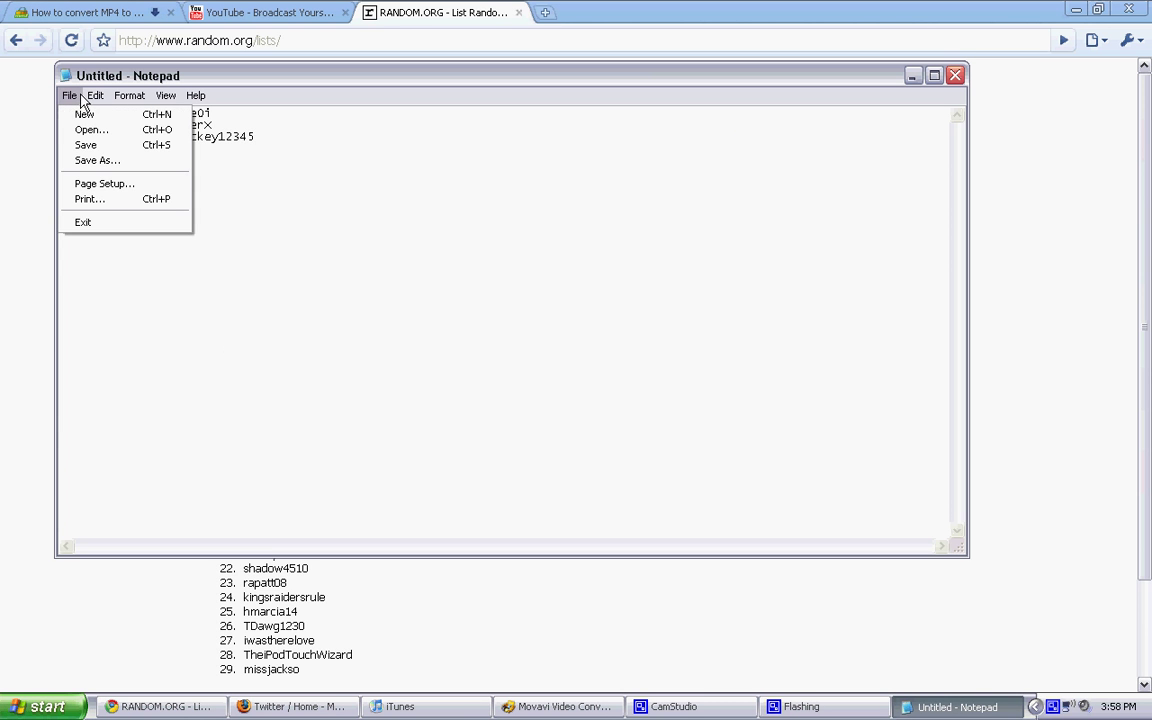
click(97, 160)
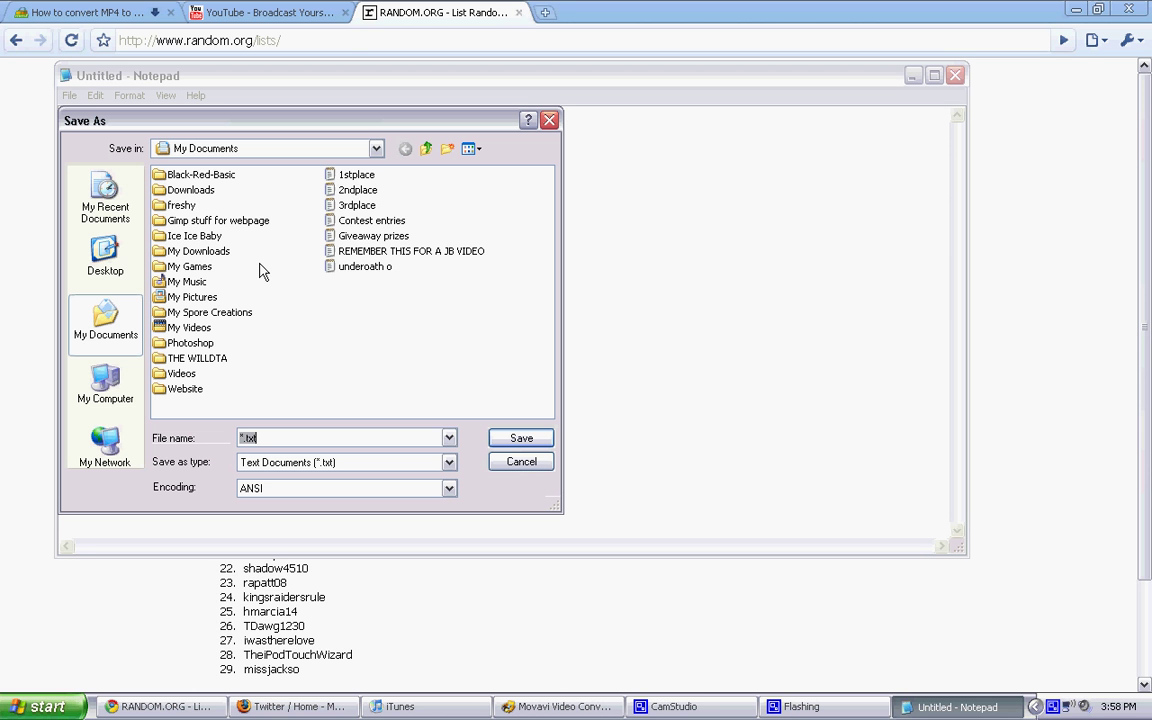
key(BackSpace)
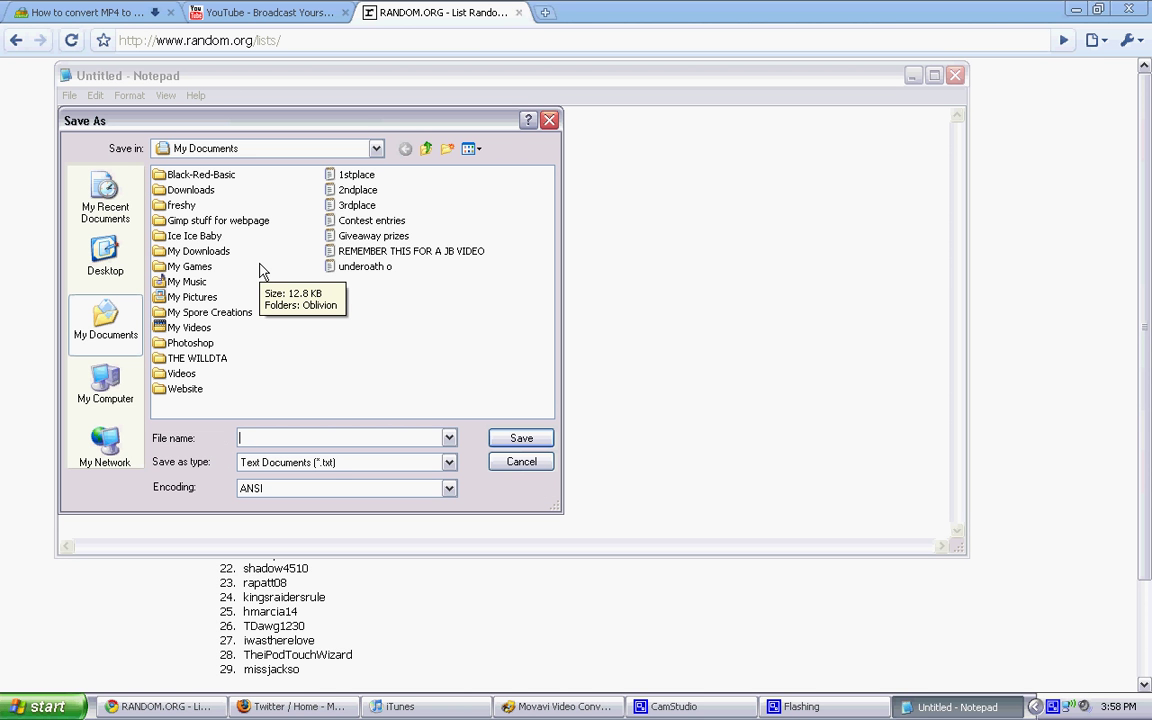
text(Winners)
key(Return)
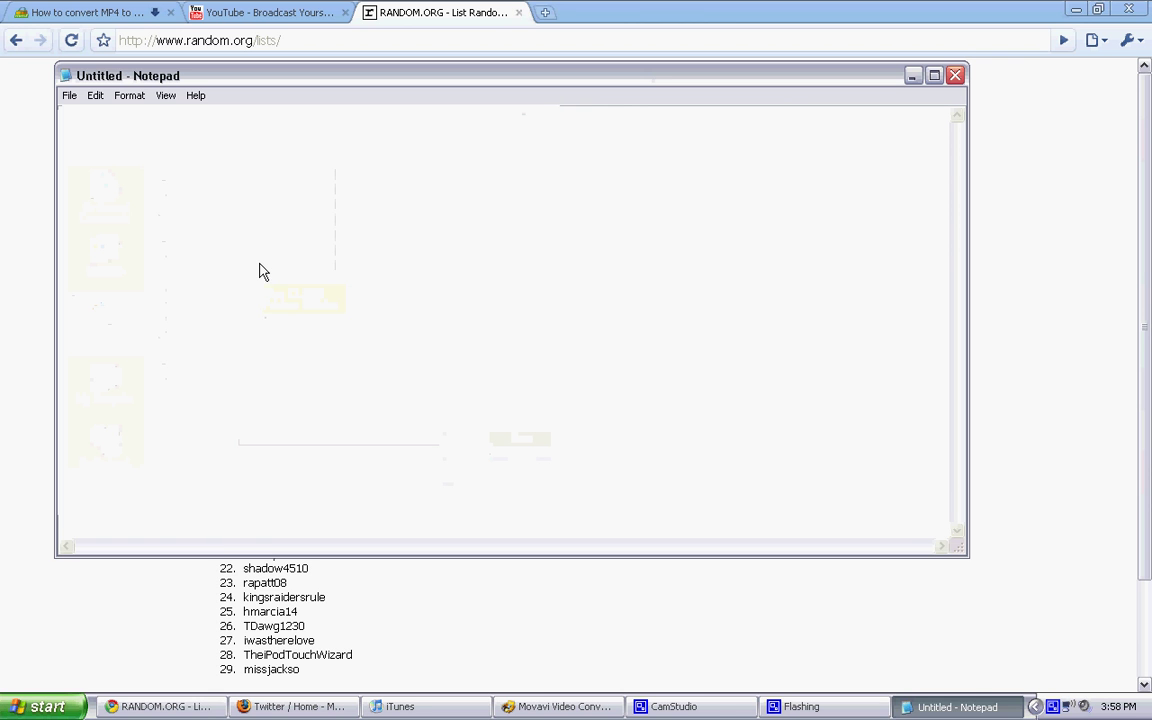
click(954, 75)
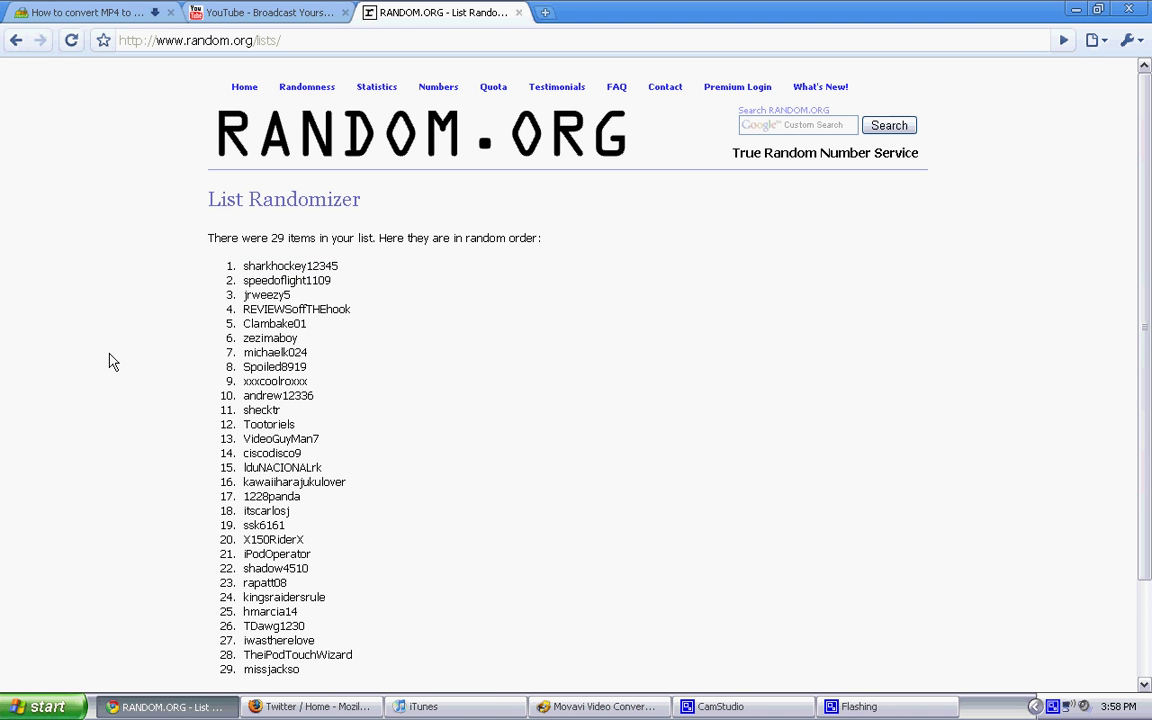
Step: Open the Updates and Giveaway video from the YouTube channel page and pause it
click(262, 12)
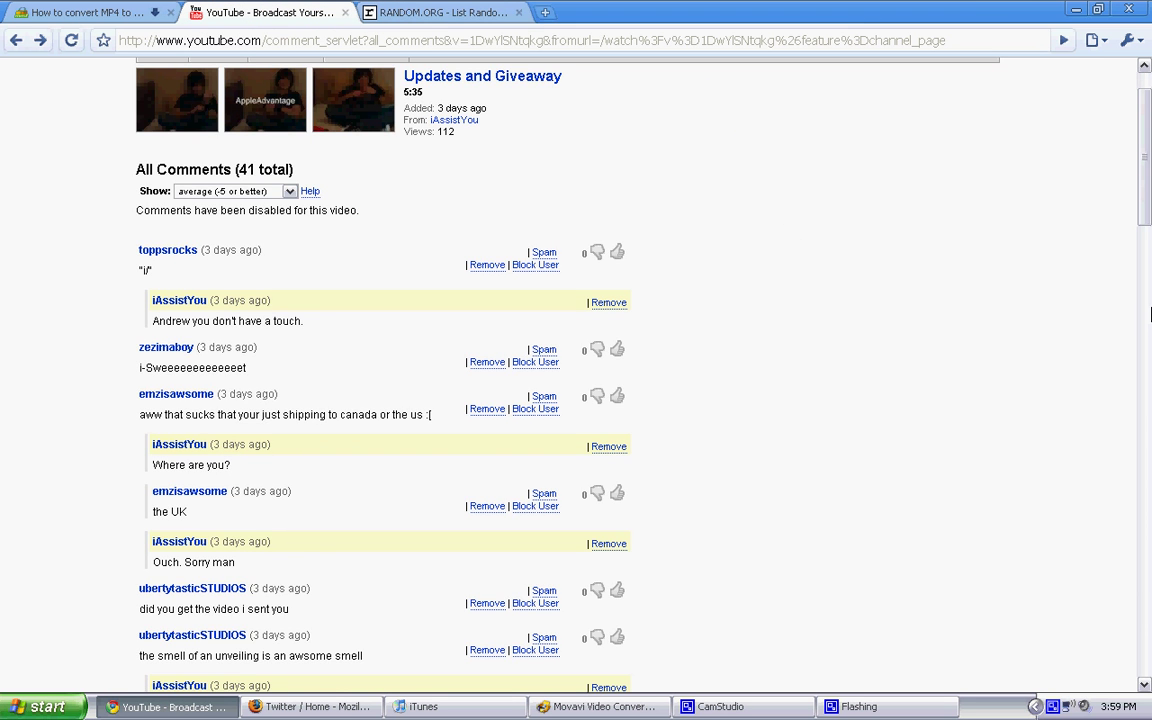
click(1144, 65)
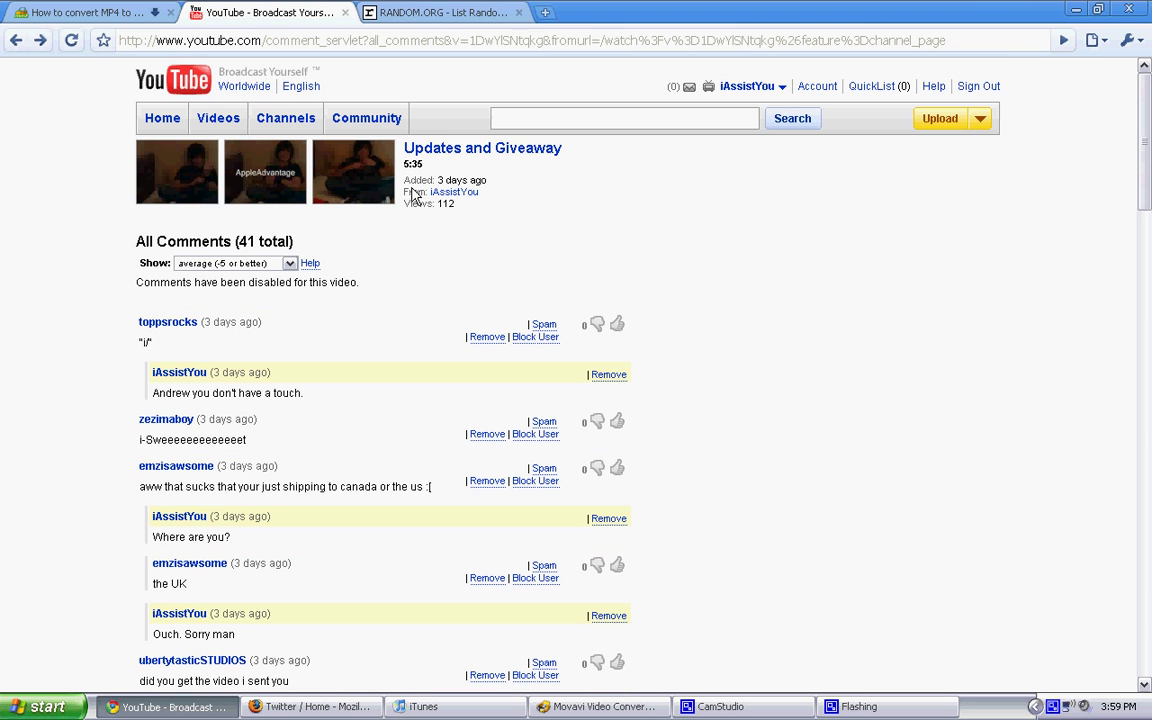
click(747, 86)
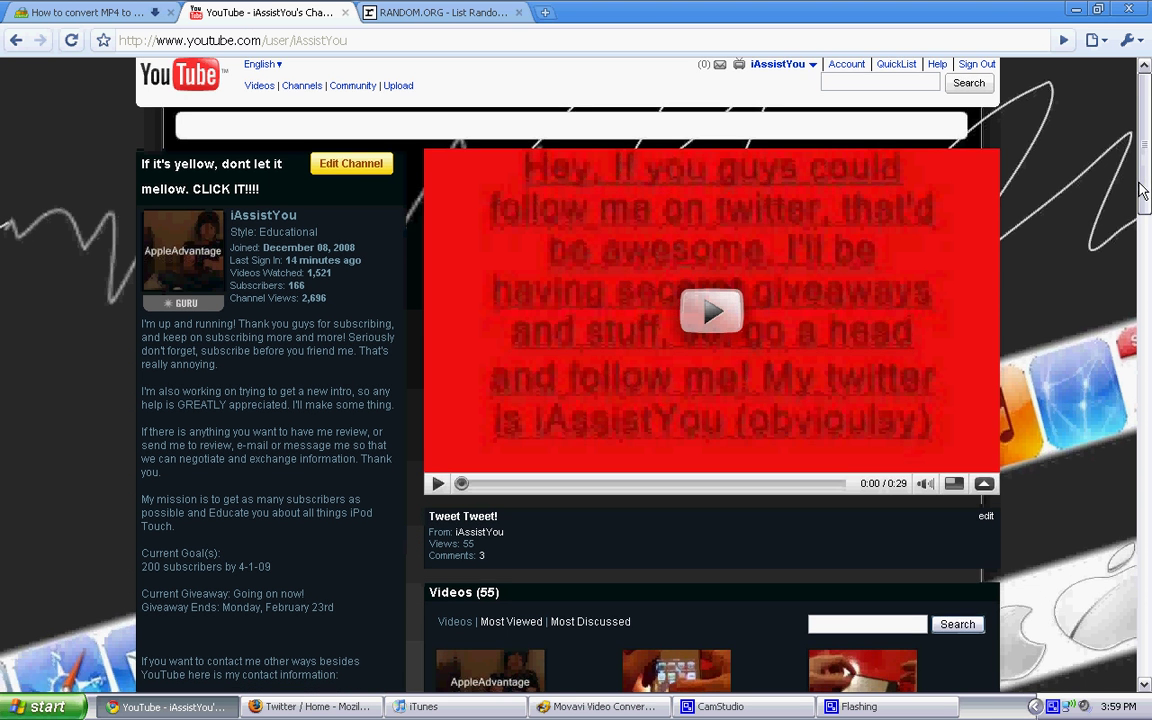
scroll(712, 400, down, 6)
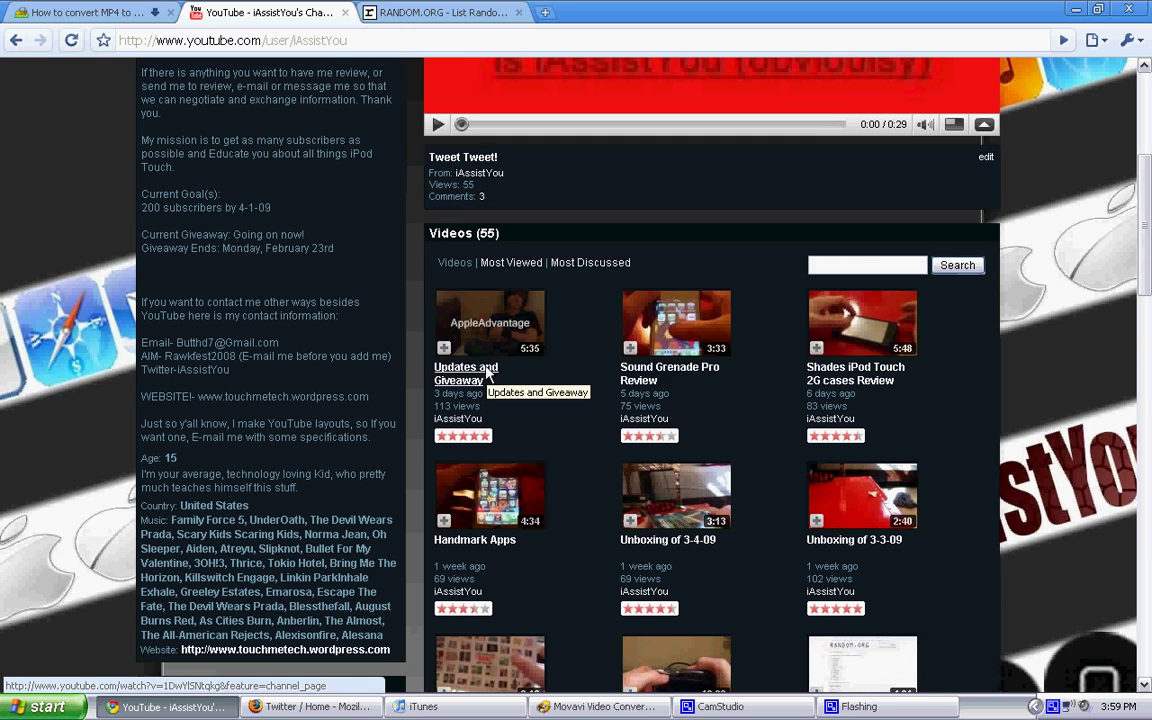
click(467, 367)
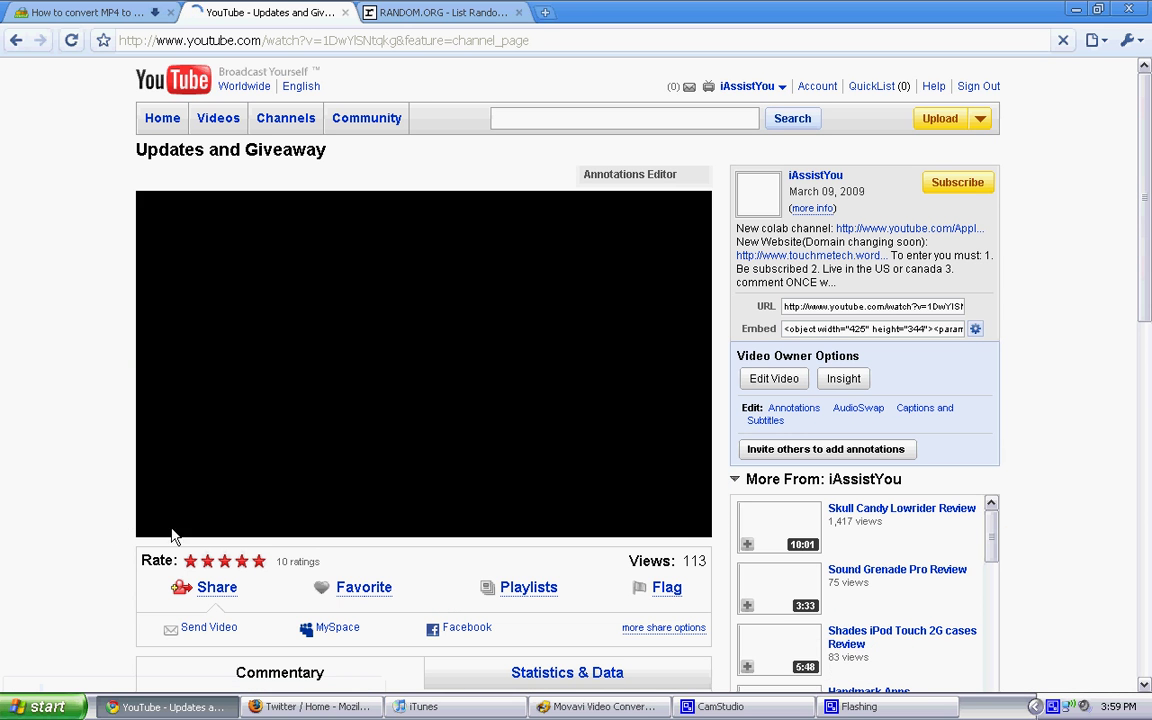
click(149, 527)
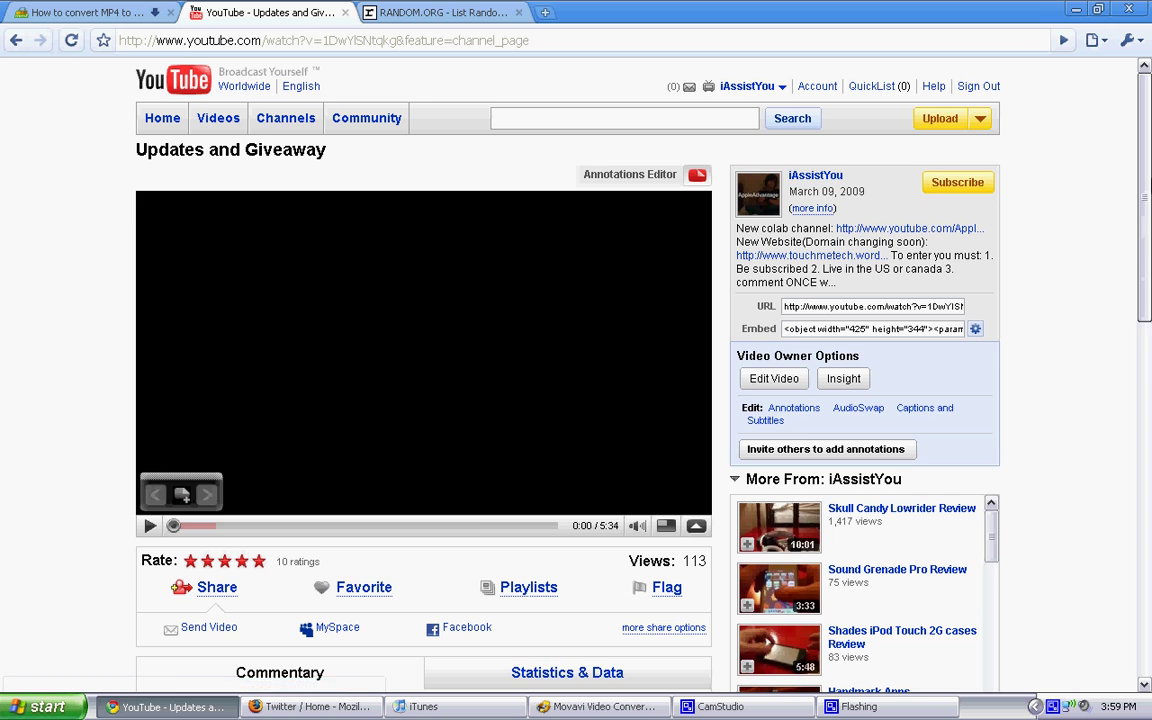
scroll(1059, 300, down, 5)
scroll(420, 240, down, 3)
scroll(420, 240, up, 10)
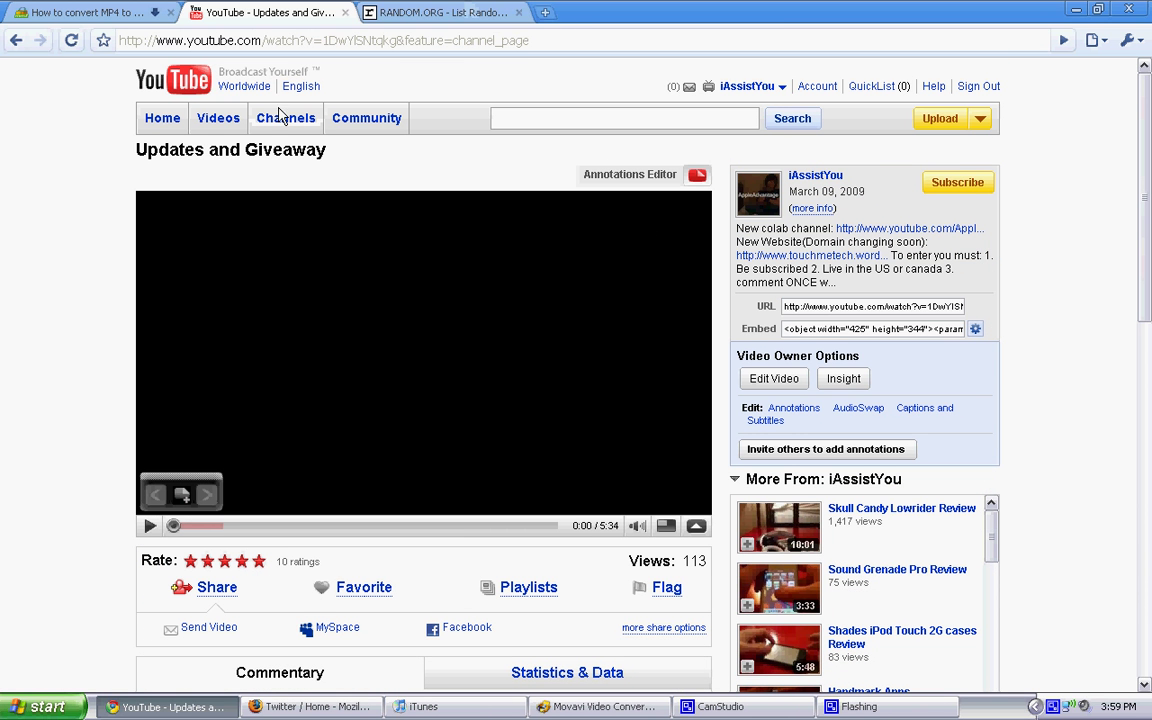
click(720, 706)
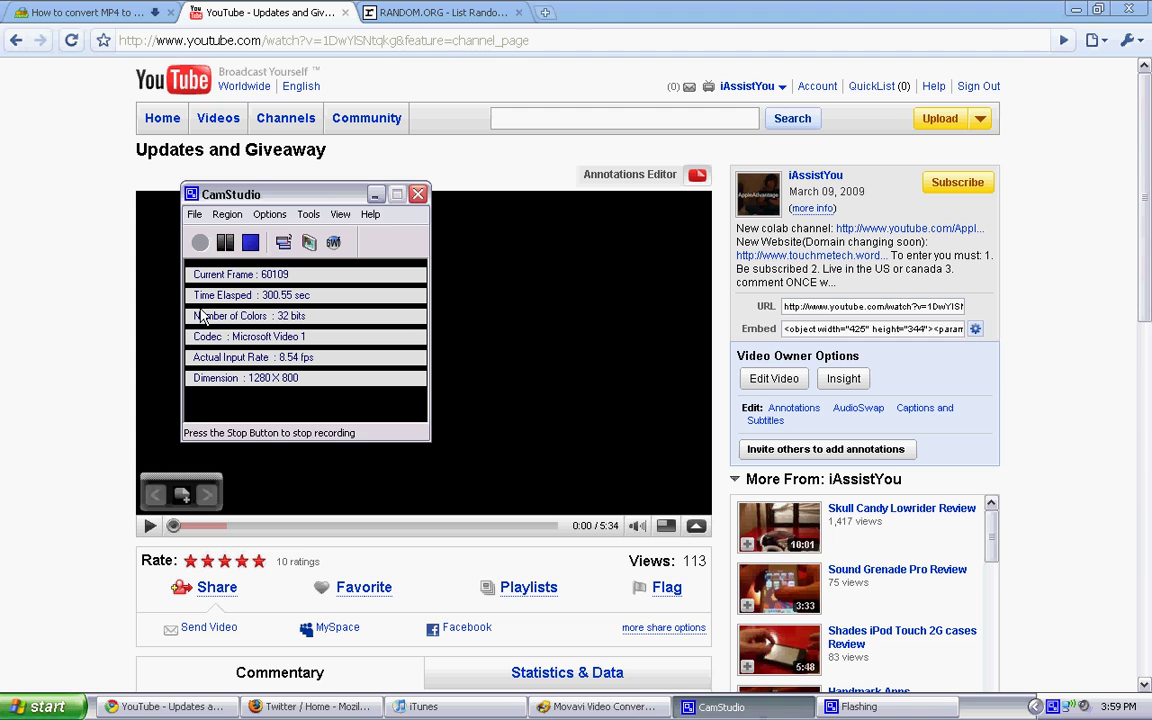